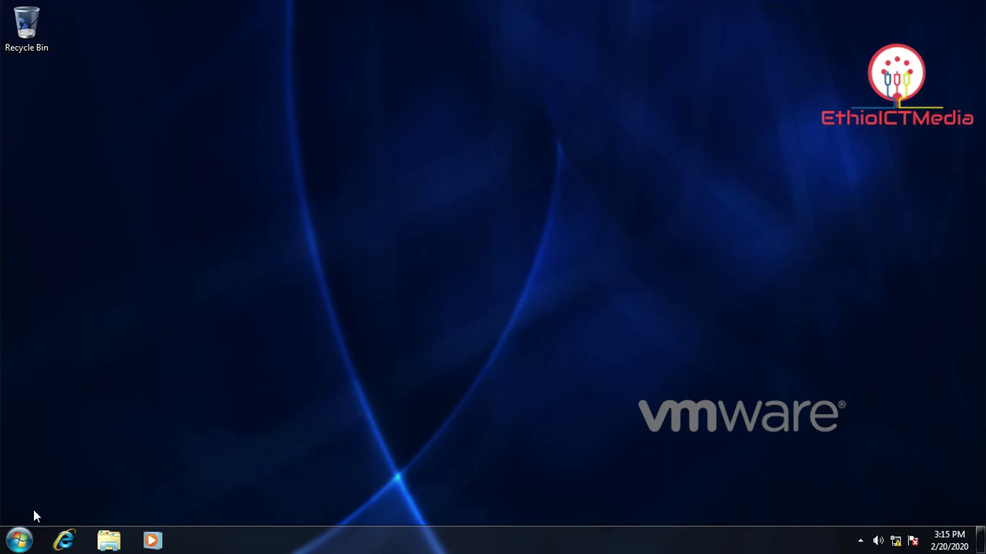
# Browse the computer's drives and open Local Disk (C:)
pyautogui.click(19, 541)
pyautogui.click(235, 354)
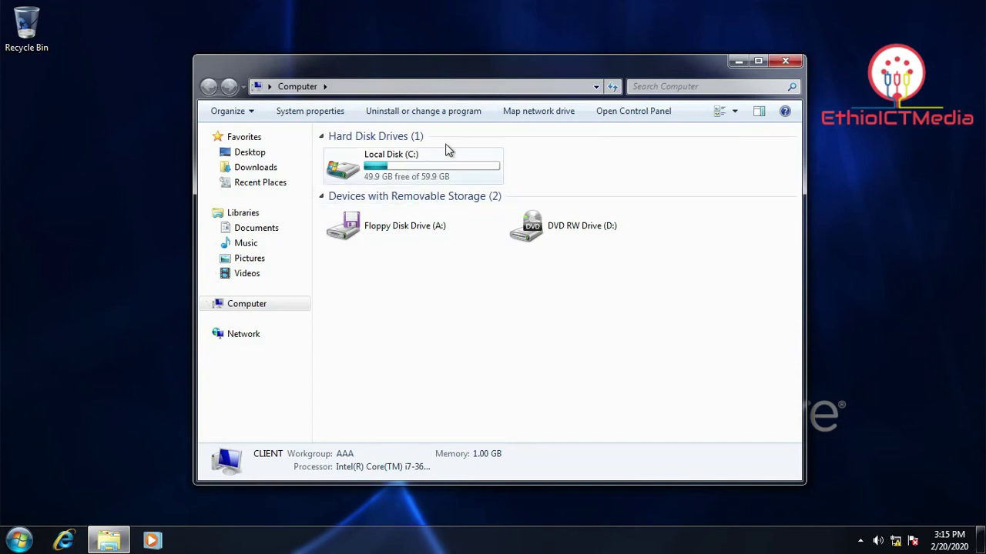
pyautogui.moveTo(425, 182)
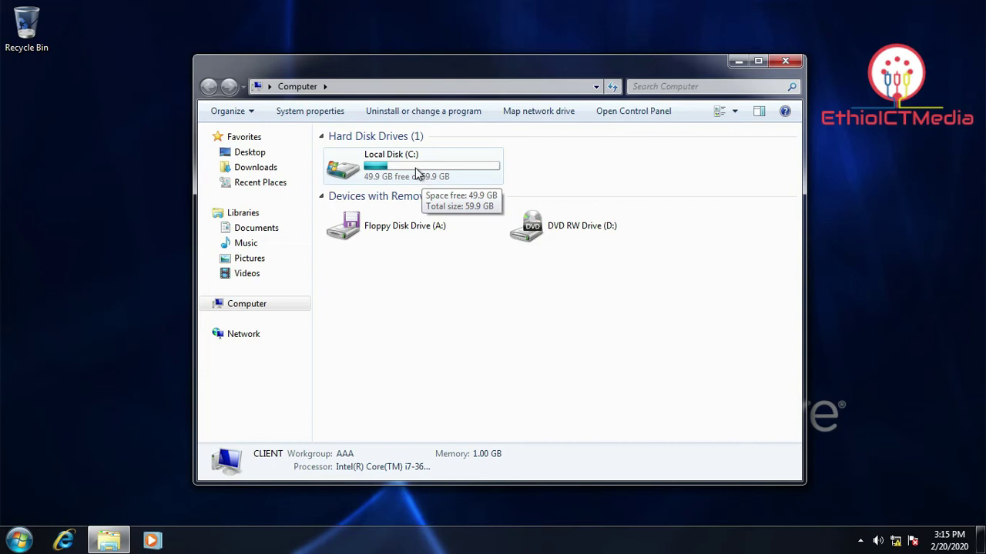
pyautogui.doubleClick(416, 173)
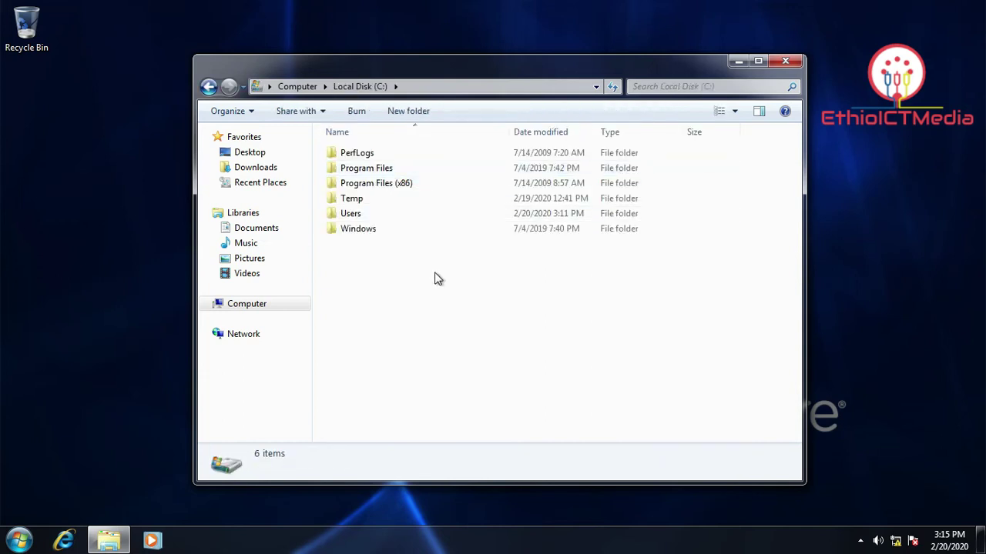
# Set the folder view options to show hidden files, folders, and drives and to stop hiding protected operating system files
pyautogui.click(248, 113)
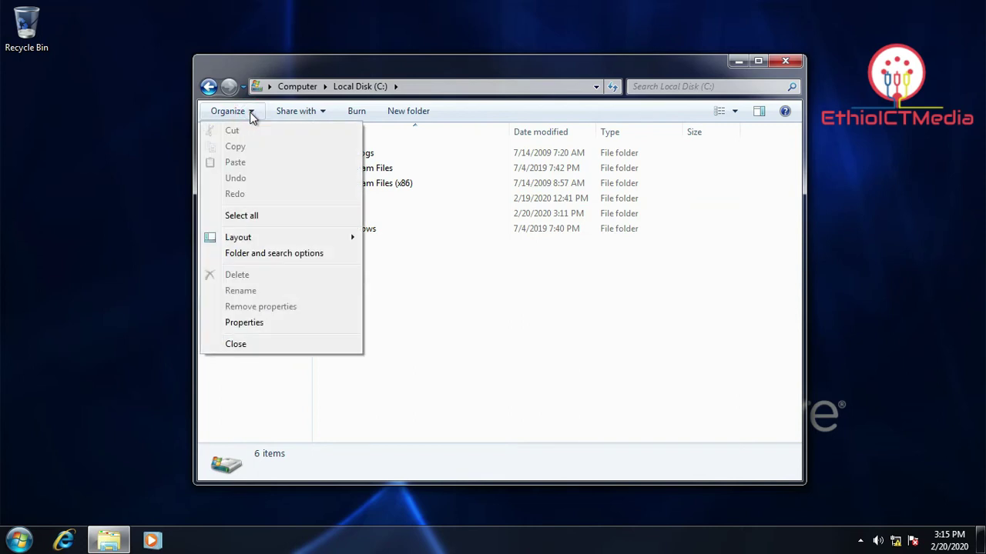
pyautogui.click(266, 253)
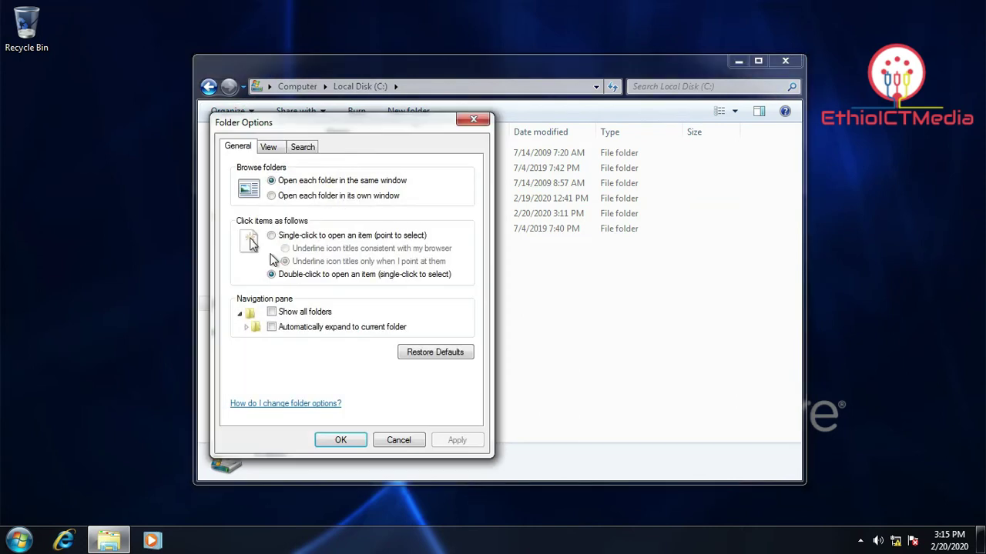
pyautogui.click(270, 147)
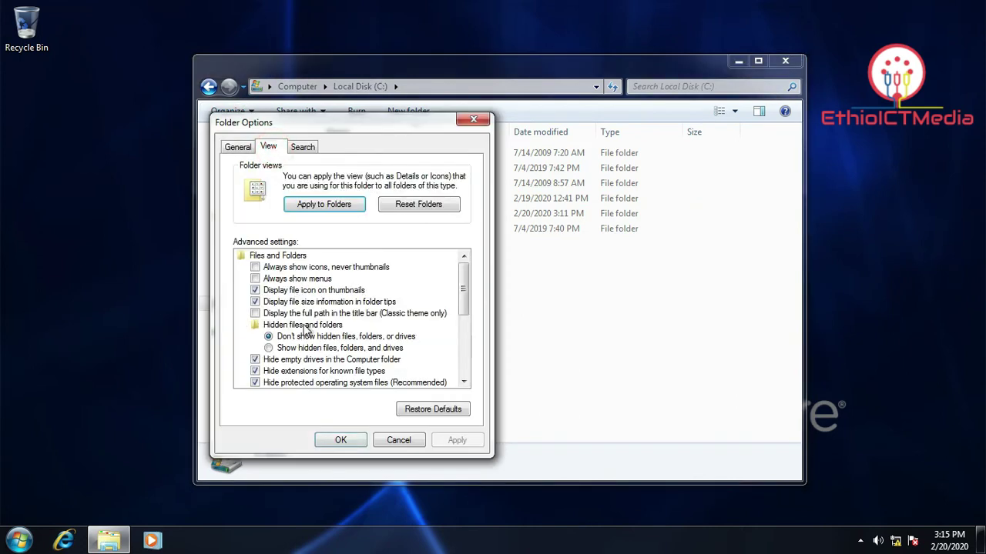
pyautogui.click(308, 347)
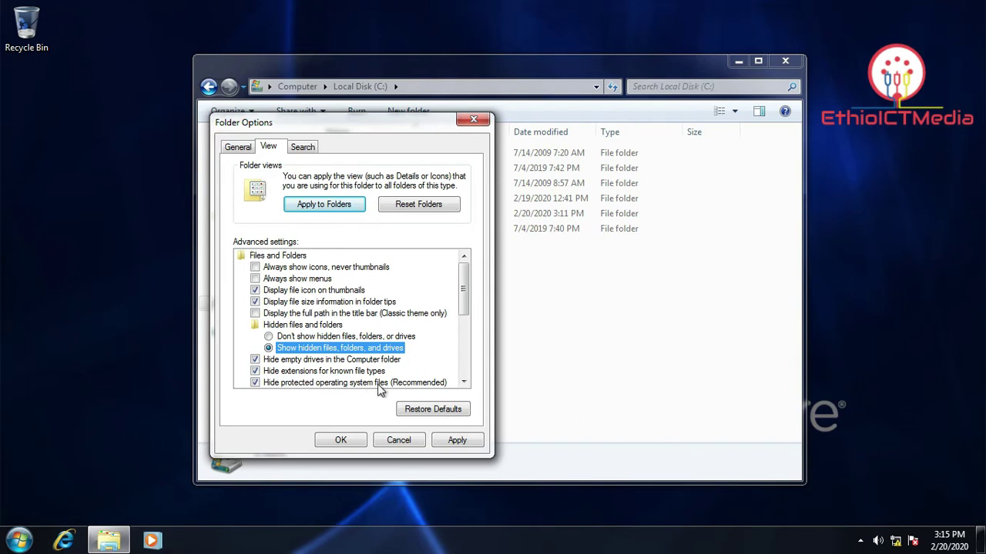
pyautogui.click(255, 382)
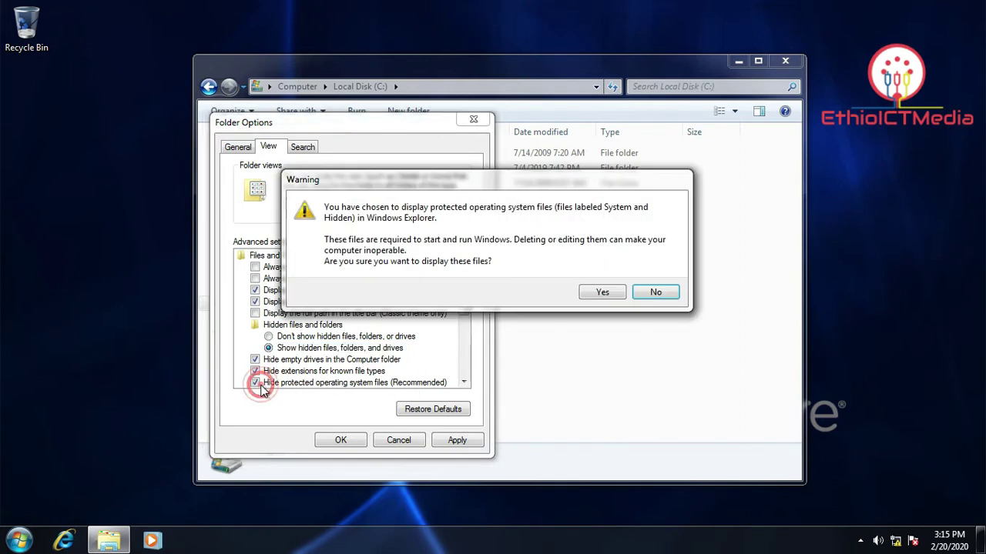
pyautogui.click(599, 292)
pyautogui.click(454, 440)
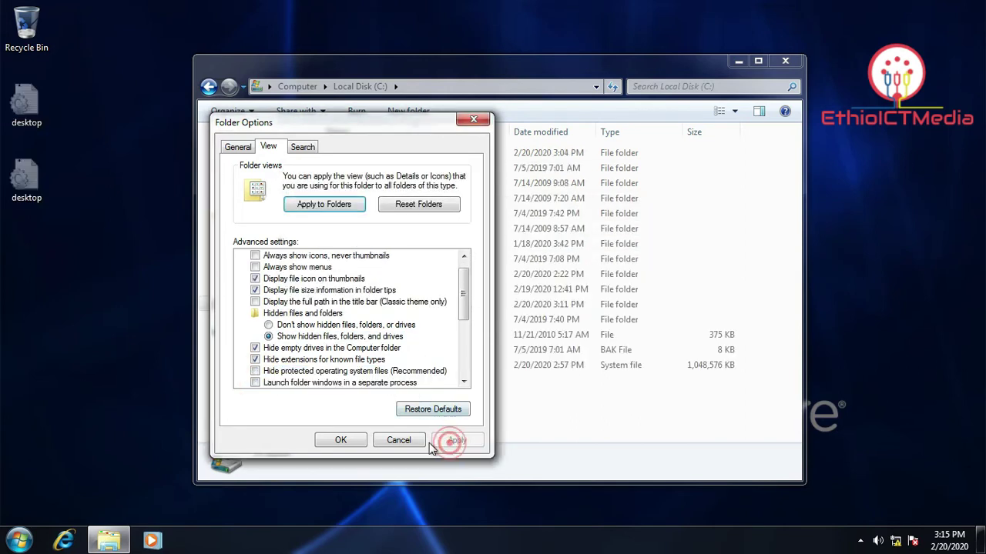
pyautogui.click(341, 439)
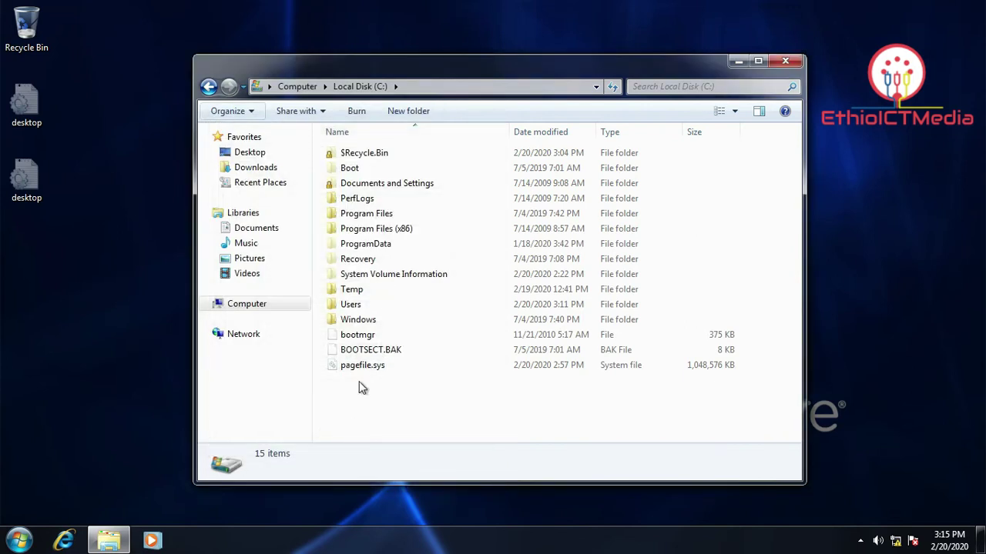
# Try to delete the bootmgr file from drive C, retrying once before cancelling
pyautogui.click(357, 335)
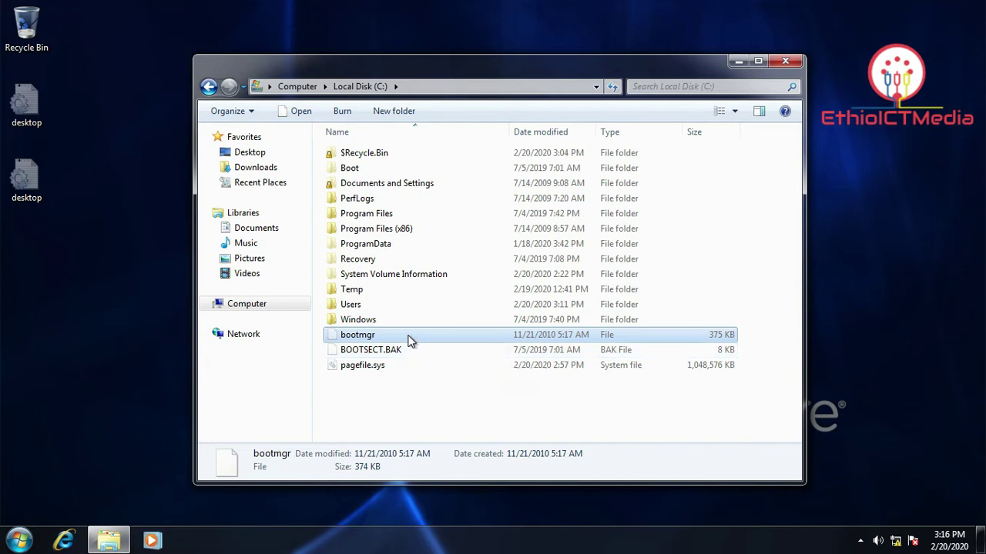
pyautogui.rightClick(410, 341)
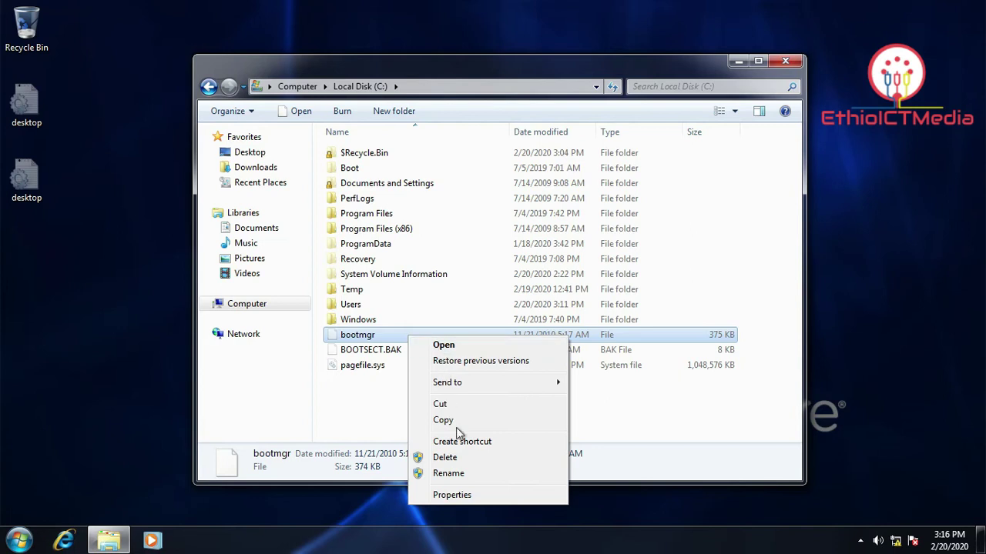
pyautogui.click(470, 457)
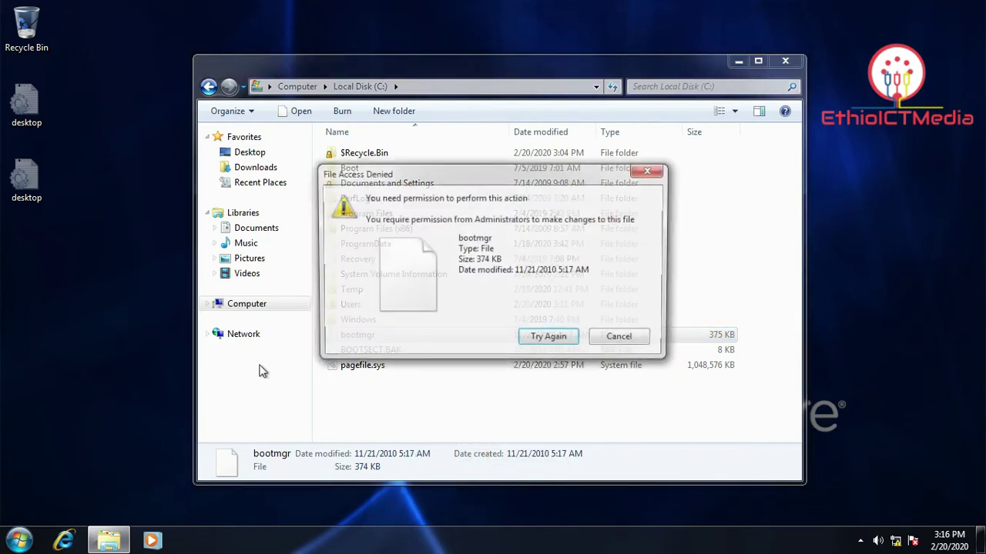
pyautogui.click(553, 339)
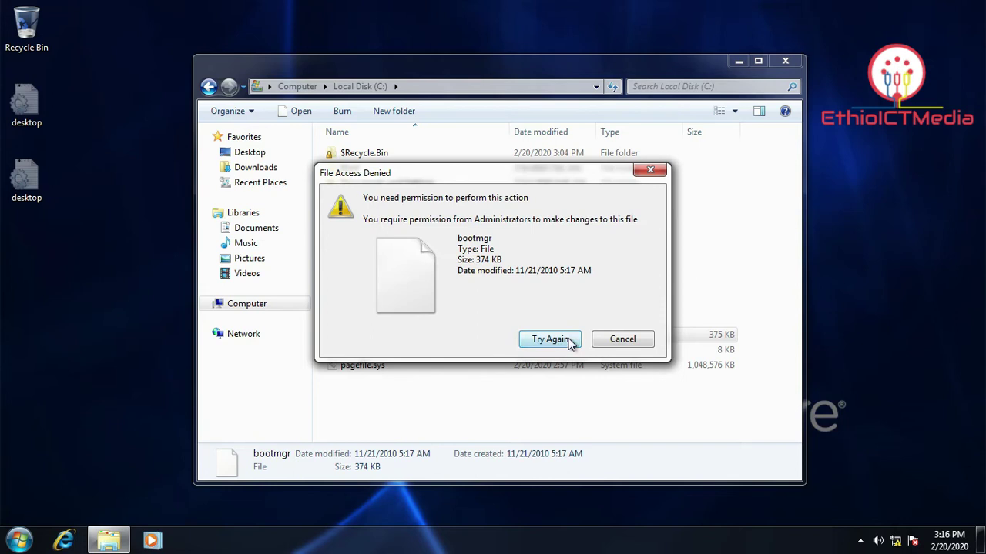
pyautogui.click(622, 340)
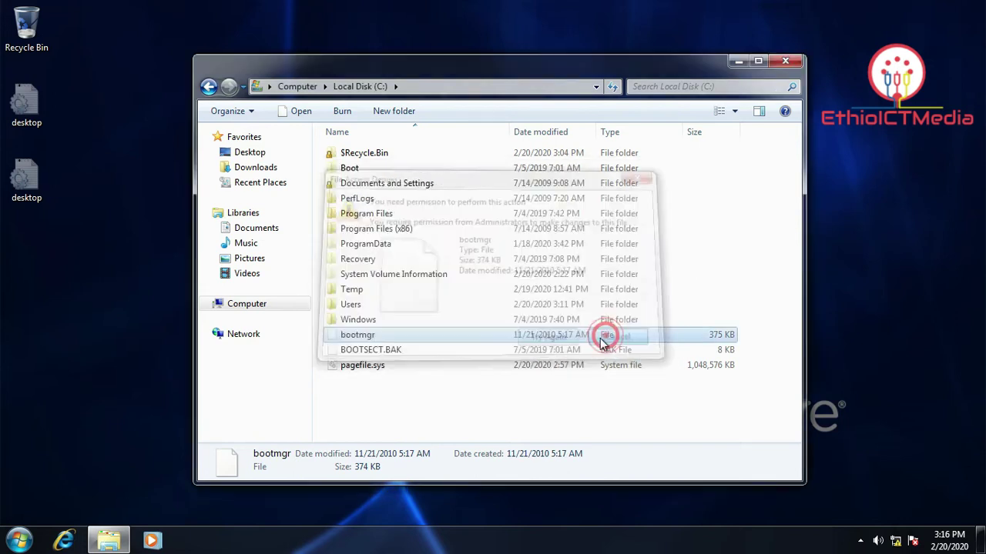
# Open the editable list of permission entries in the advanced security settings of the bootmgr file
pyautogui.rightClick(445, 337)
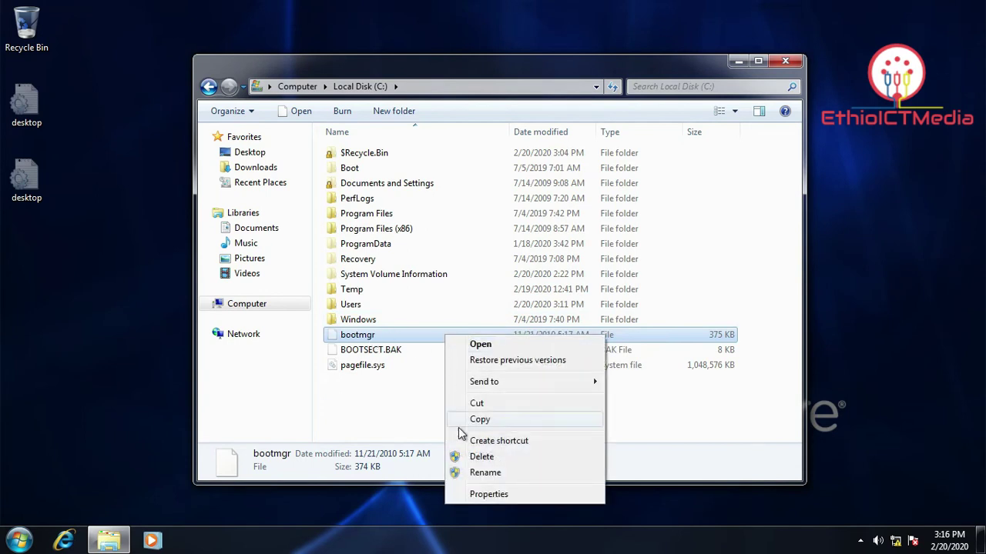
pyautogui.click(477, 495)
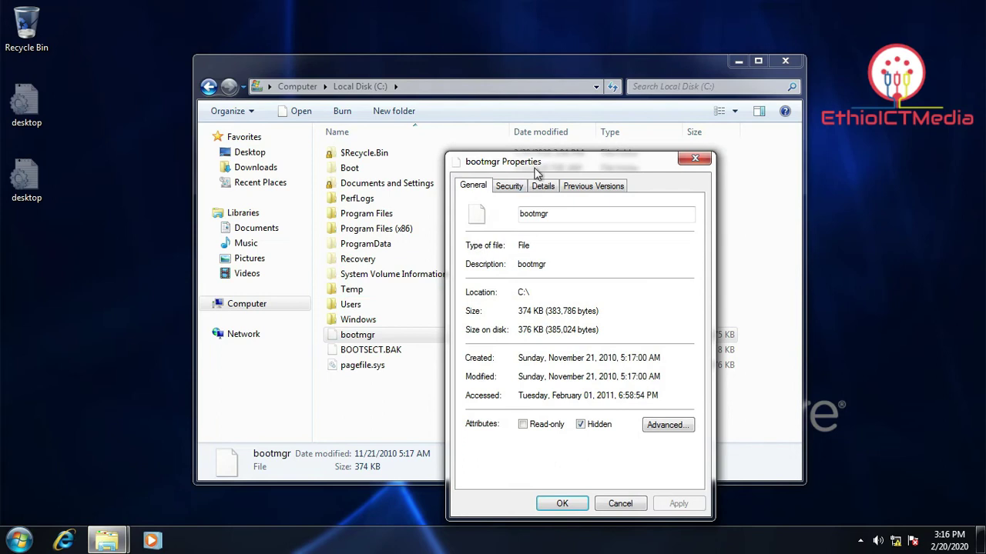
pyautogui.moveTo(537, 173); pyautogui.dragTo(464, 94)
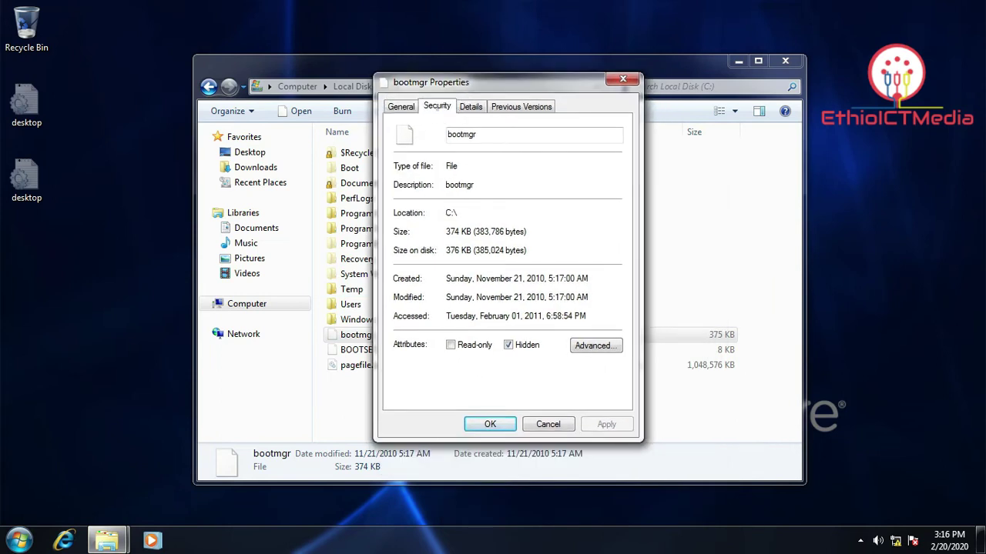
pyautogui.click(437, 107)
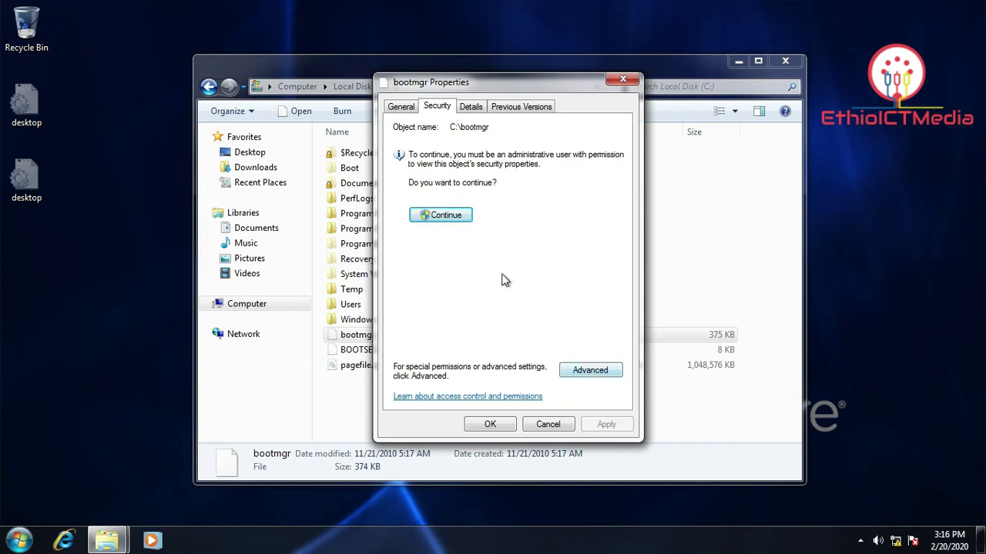
pyautogui.click(590, 370)
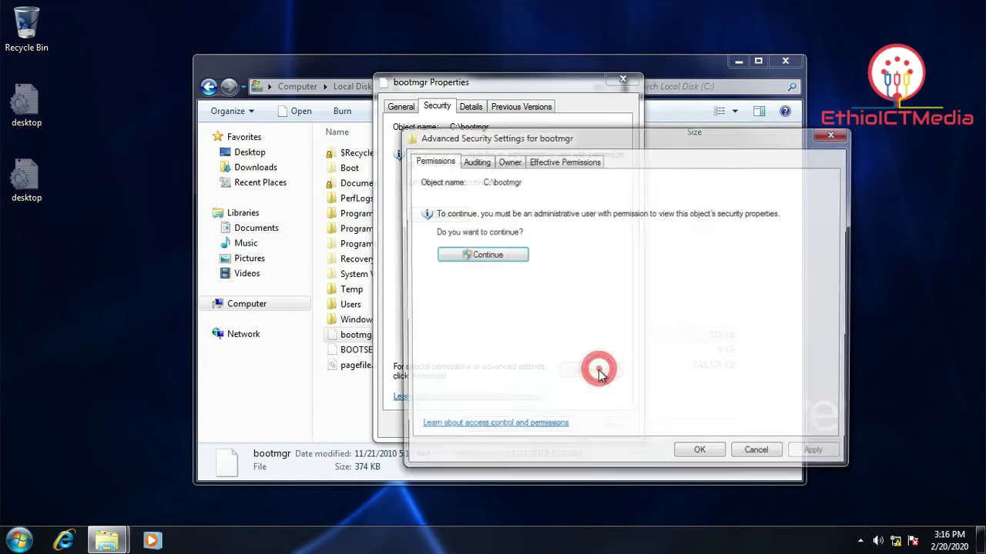
pyautogui.click(508, 161)
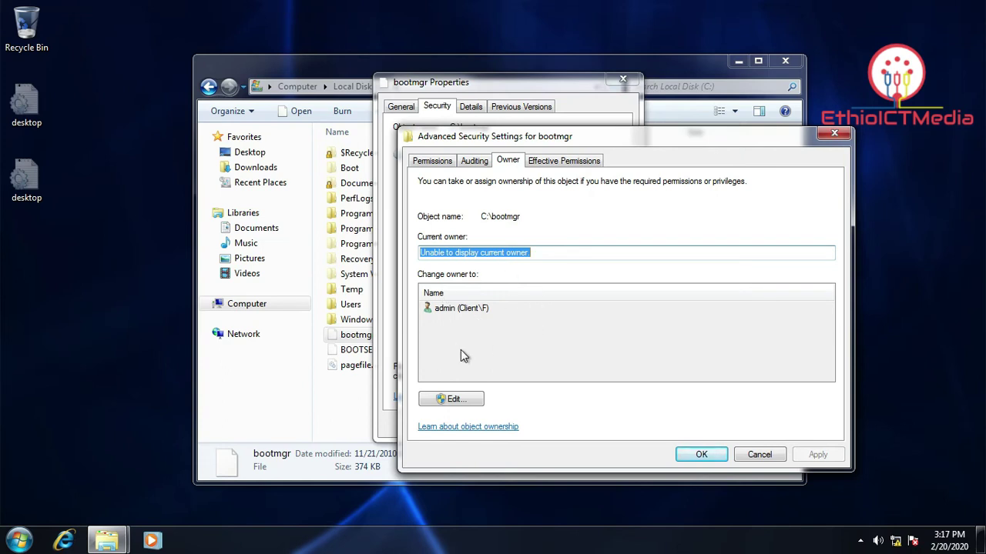
pyautogui.click(433, 161)
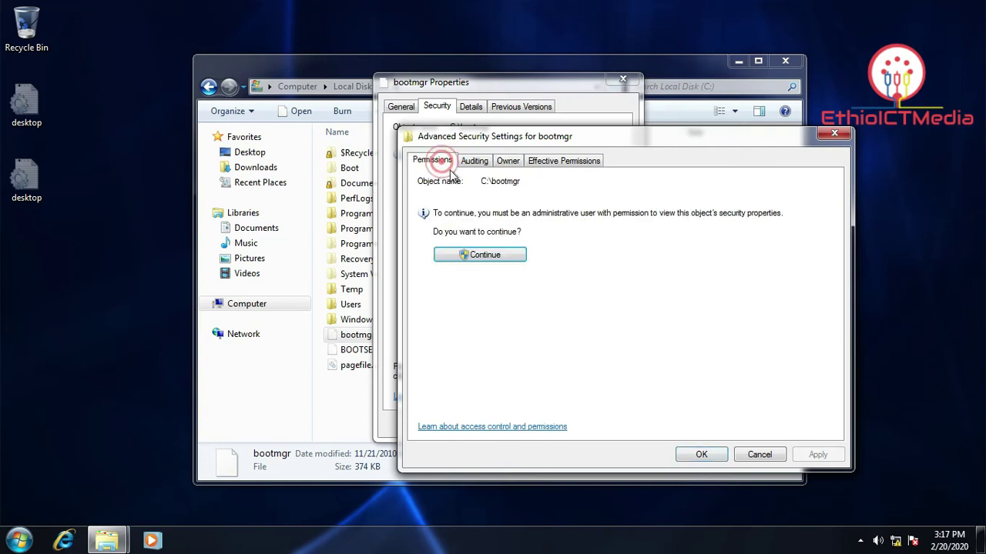
pyautogui.click(477, 254)
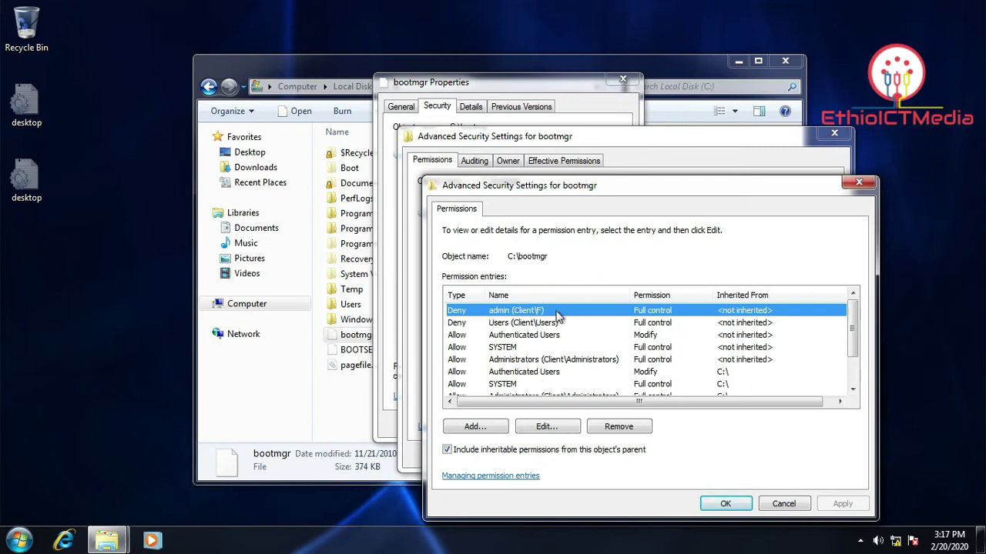
# Allow the admin account Full control in its bootmgr permission entry, apply the change and close all property dialogs
pyautogui.click(563, 428)
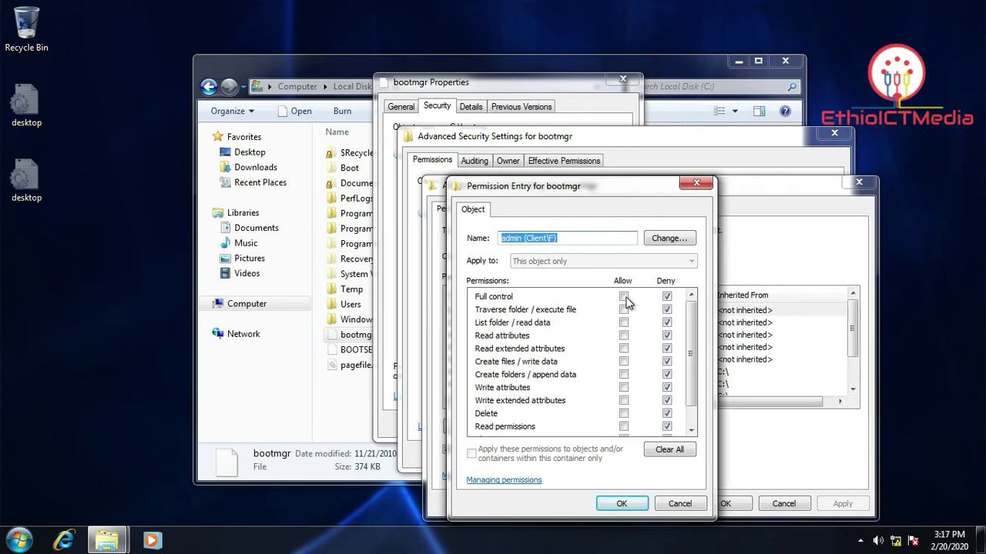
pyautogui.click(624, 297)
pyautogui.click(621, 503)
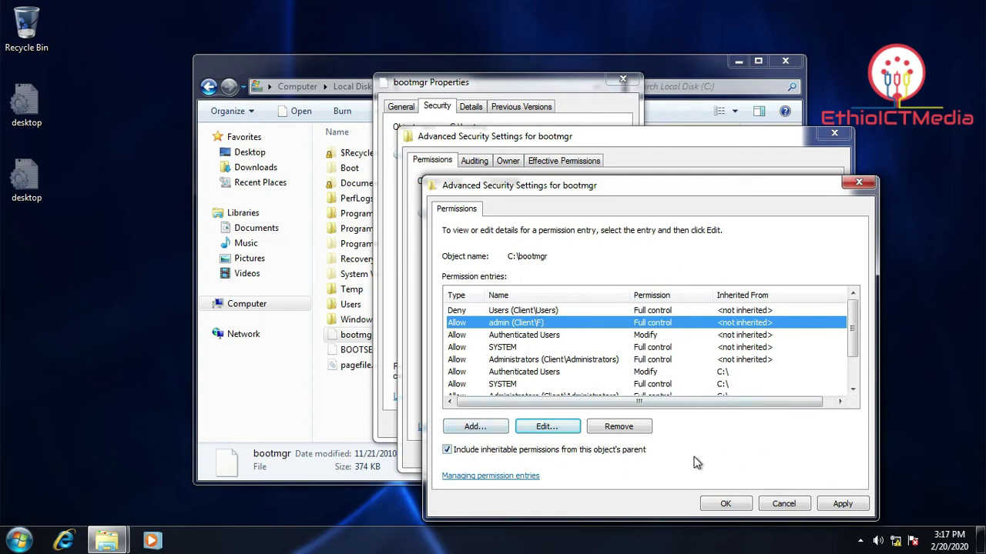
pyautogui.click(847, 504)
pyautogui.click(737, 504)
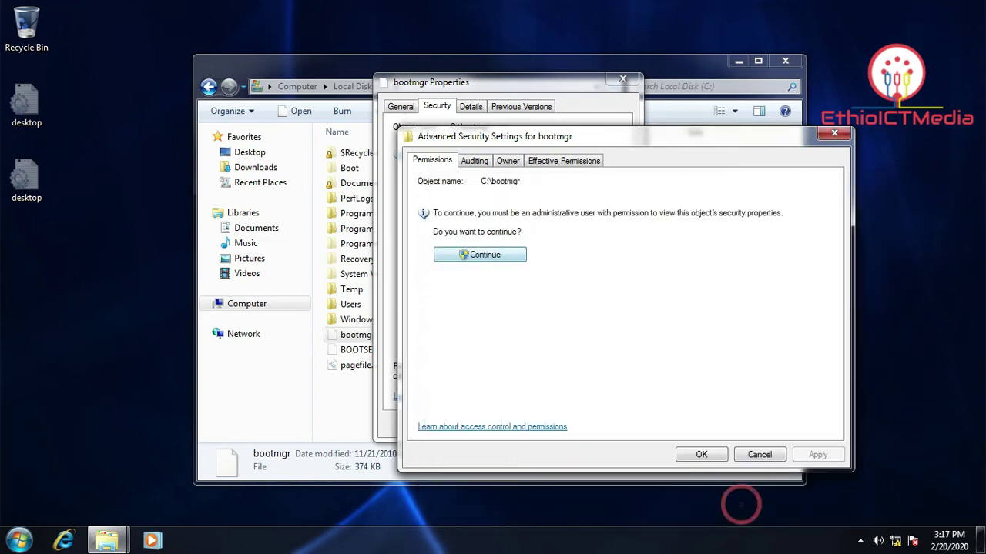
pyautogui.click(701, 454)
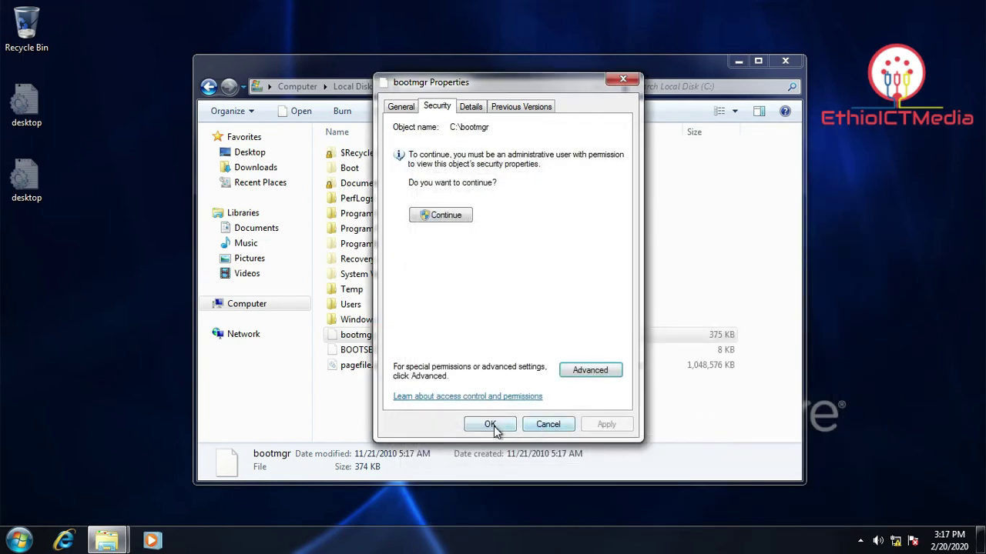
pyautogui.click(490, 424)
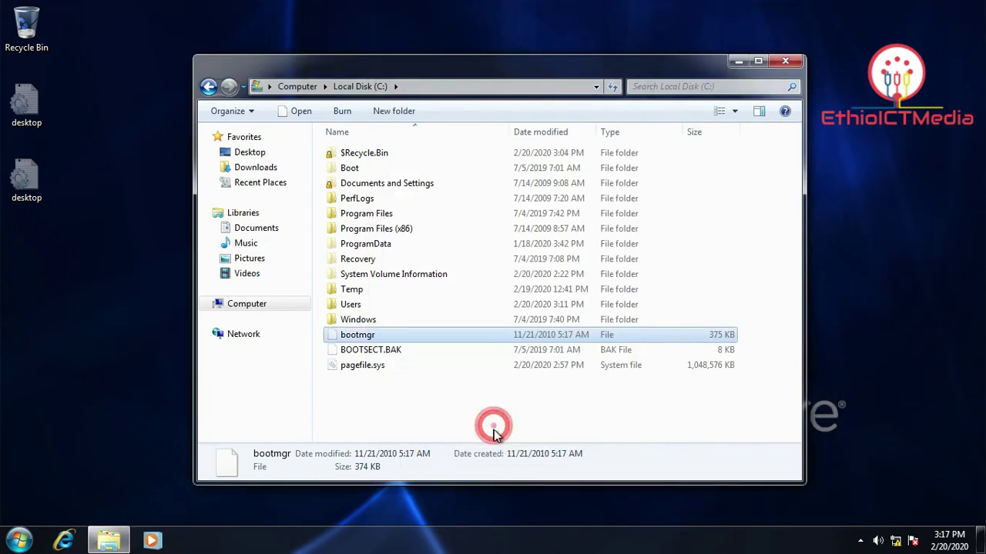
# Permanently delete the bootmgr file from drive C, bypassing the Recycle Bin
pyautogui.click(381, 338)
pyautogui.press('Delete')
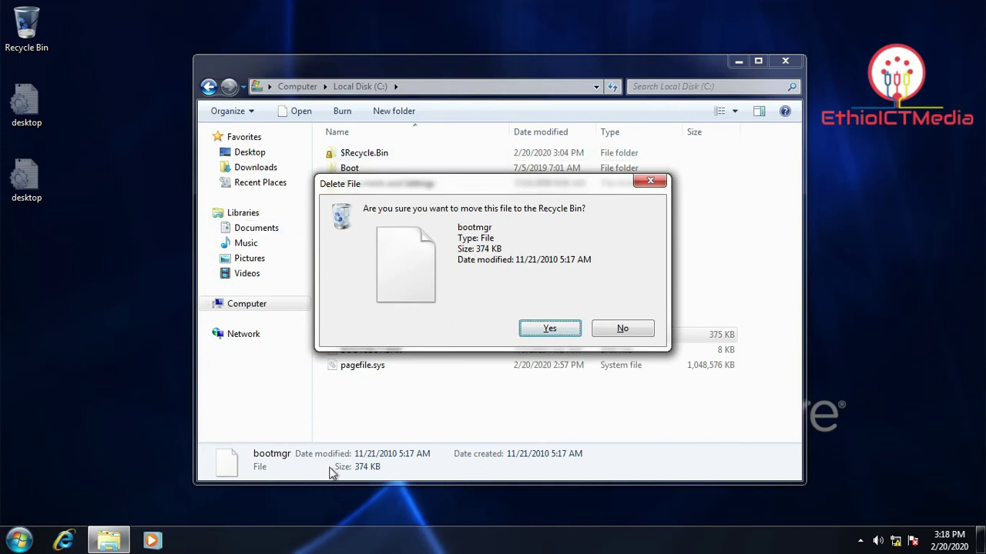
pyautogui.click(608, 329)
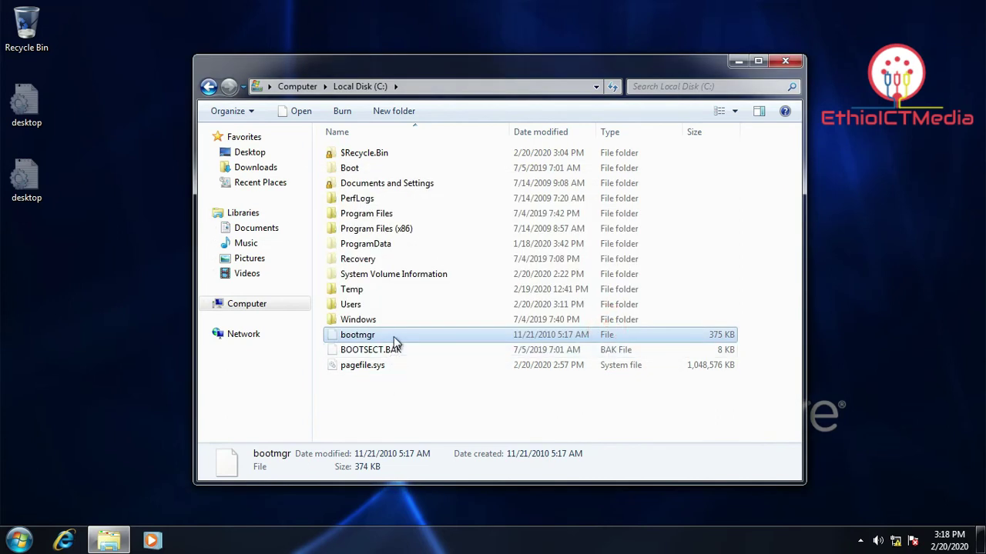
pyautogui.hotkey('shift', 'Delete')
pyautogui.click(542, 329)
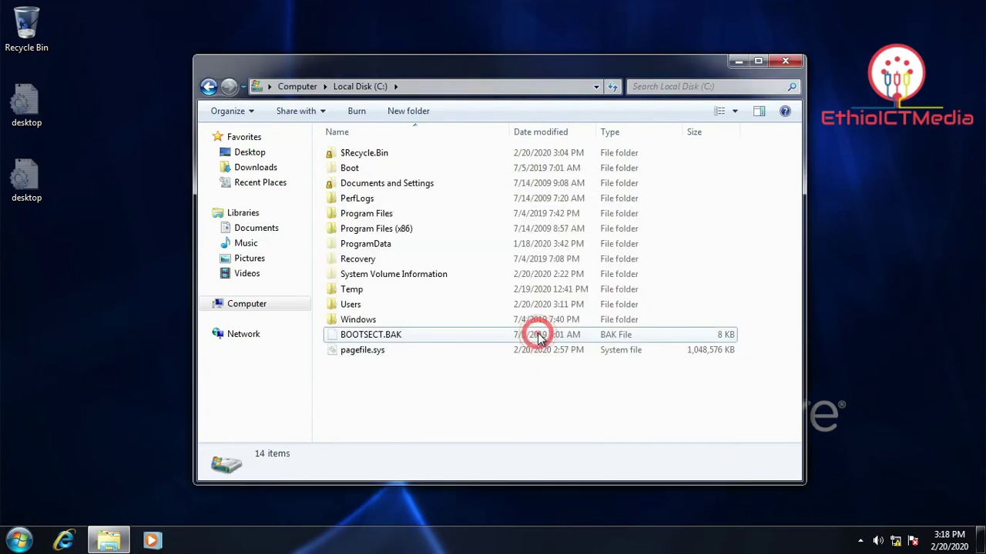
# Check the Recycle Bin for the deleted file and close the open folder windows
pyautogui.doubleClick(23, 31)
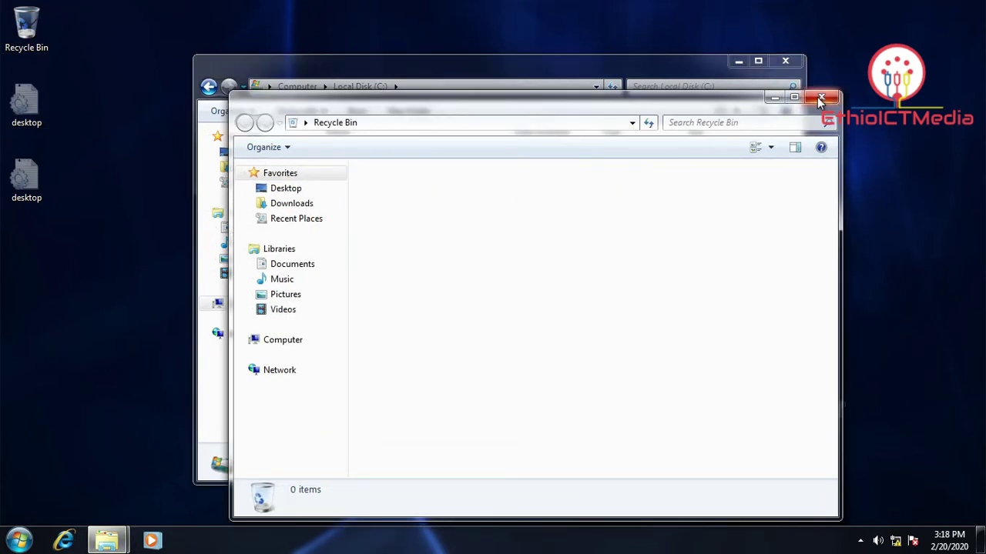
pyautogui.hotkey('alt', 'F4')
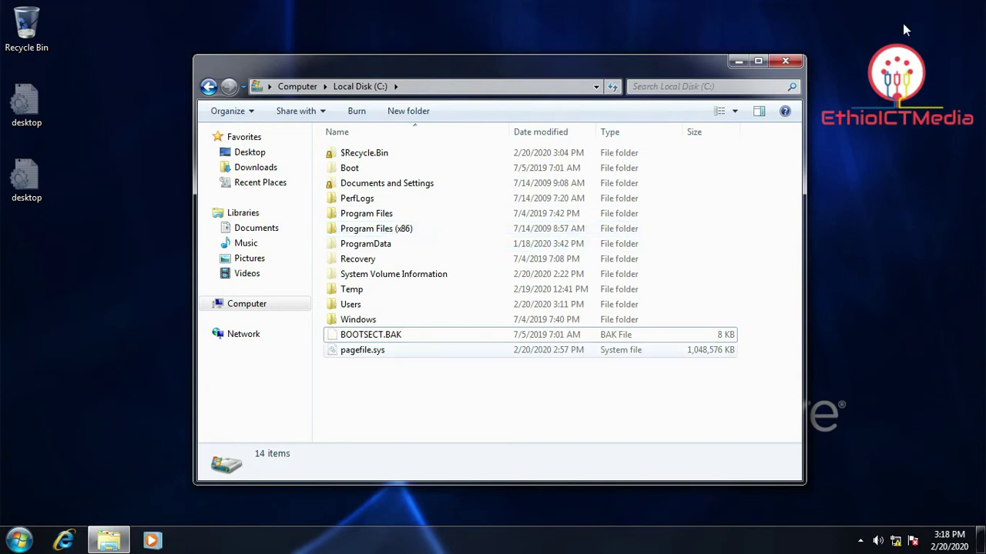
pyautogui.click(785, 61)
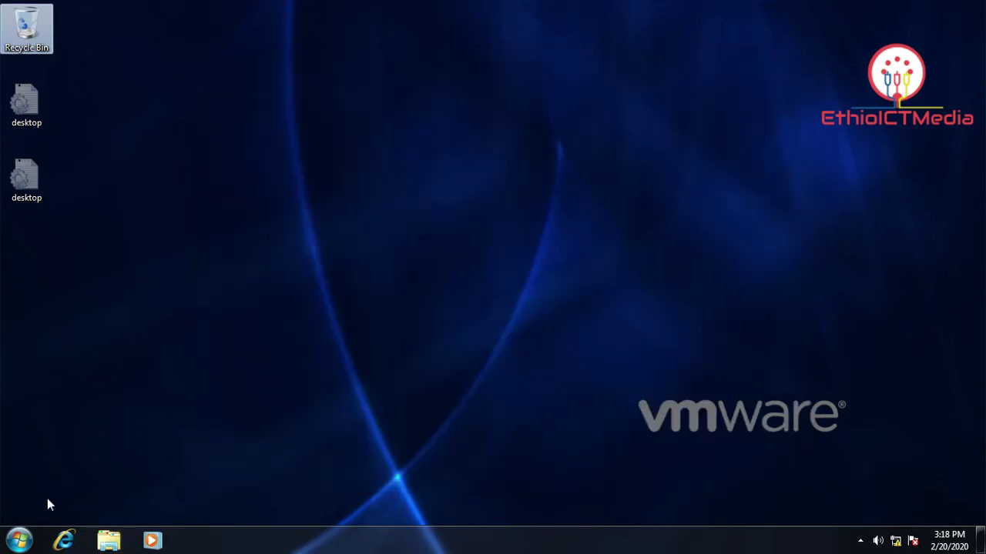
# Restart Windows from the shut-down options
pyautogui.click(19, 540)
pyautogui.moveTo(252, 503)
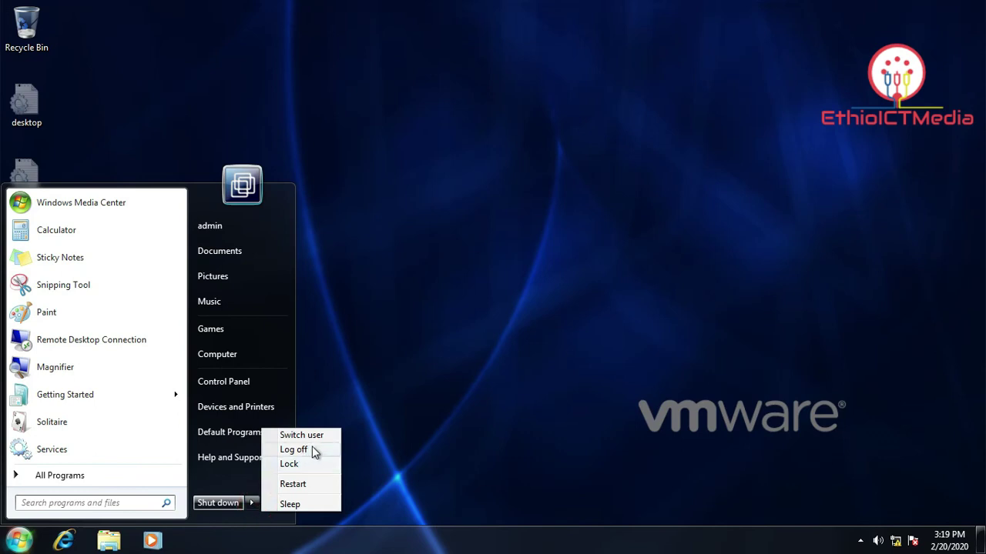
pyautogui.click(317, 484)
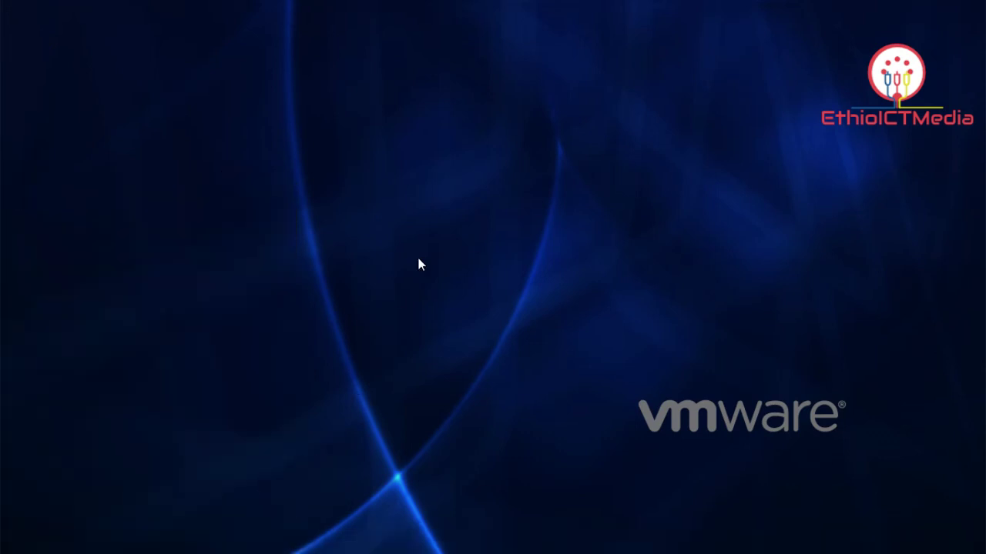
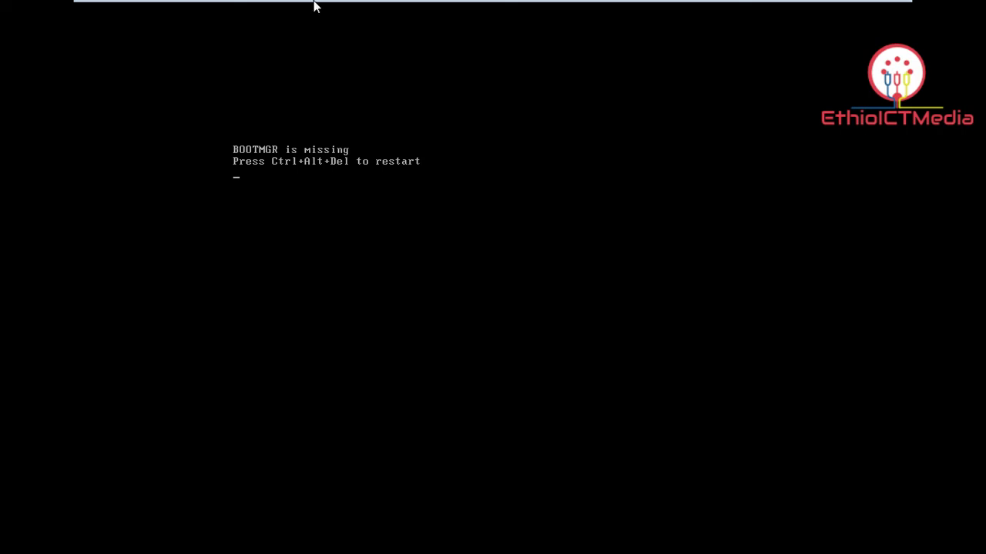
# Restart the virtual machine from the missing-BOOTMGR screen and enter the BIOS setup utility
pyautogui.moveTo(314, 5)
pyautogui.click(232, 10)
pyautogui.click(478, 310)
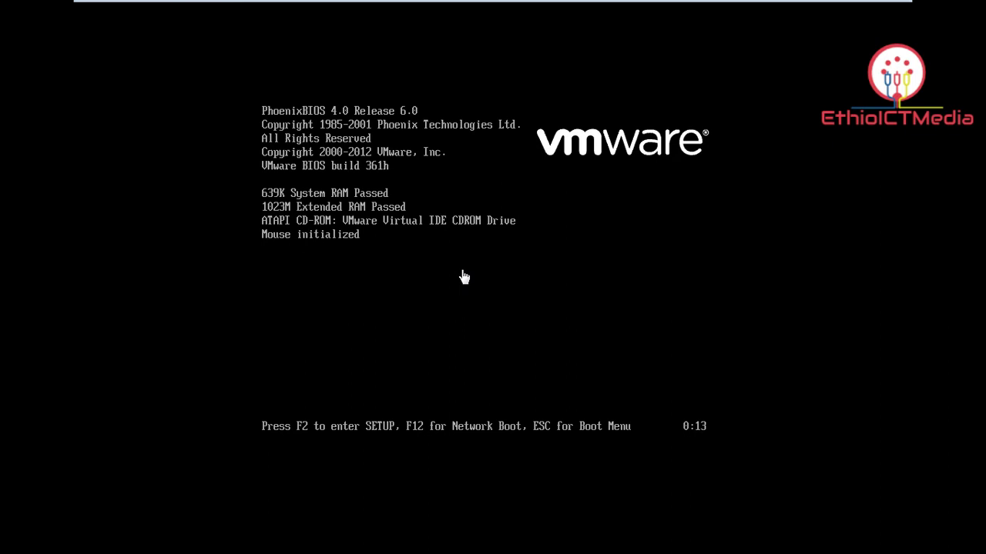
pyautogui.click(445, 255)
pyautogui.press('F2')
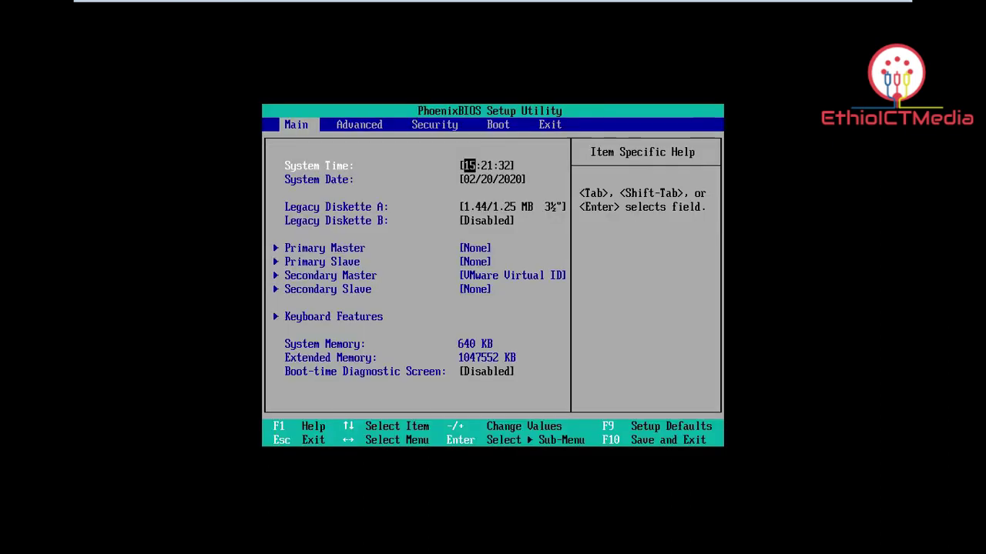
# Move CD-ROM Drive to first place in the BIOS boot order, then save the changes and exit setup
pyautogui.press('Right')
pyautogui.press('Right')
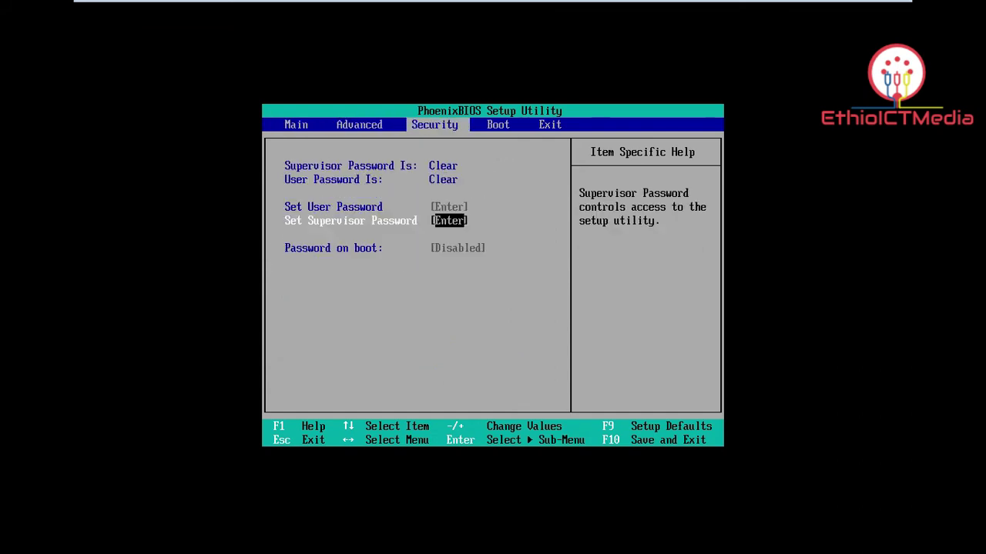
pyautogui.press('Right')
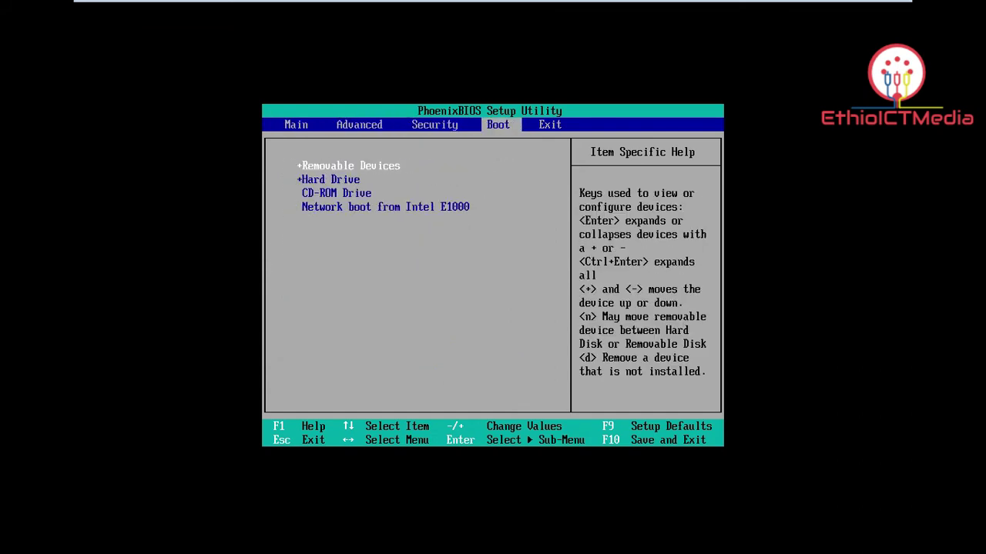
pyautogui.press('Down')
pyautogui.press('Down')
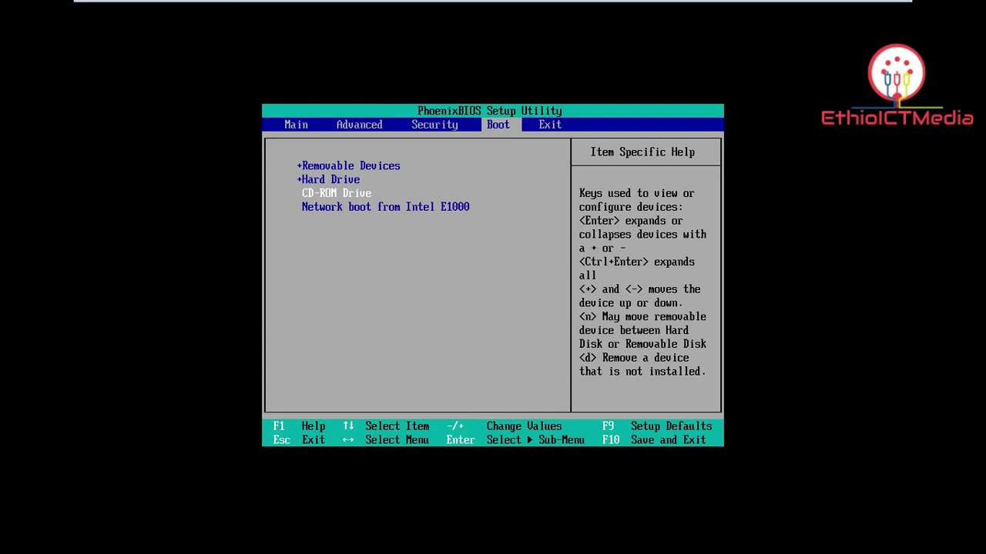
pyautogui.press('+')
pyautogui.press('+')
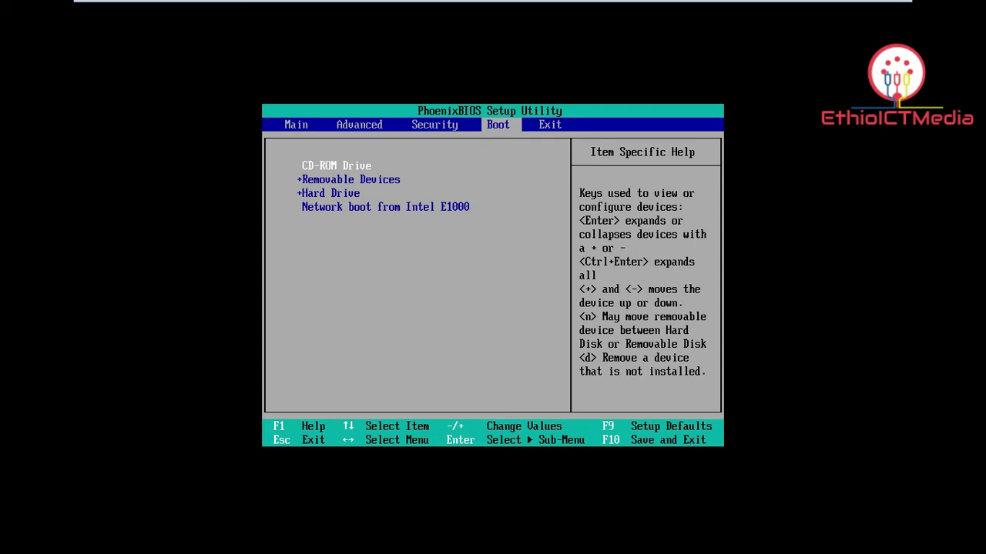
pyautogui.press('F10')
pyautogui.press('Return')
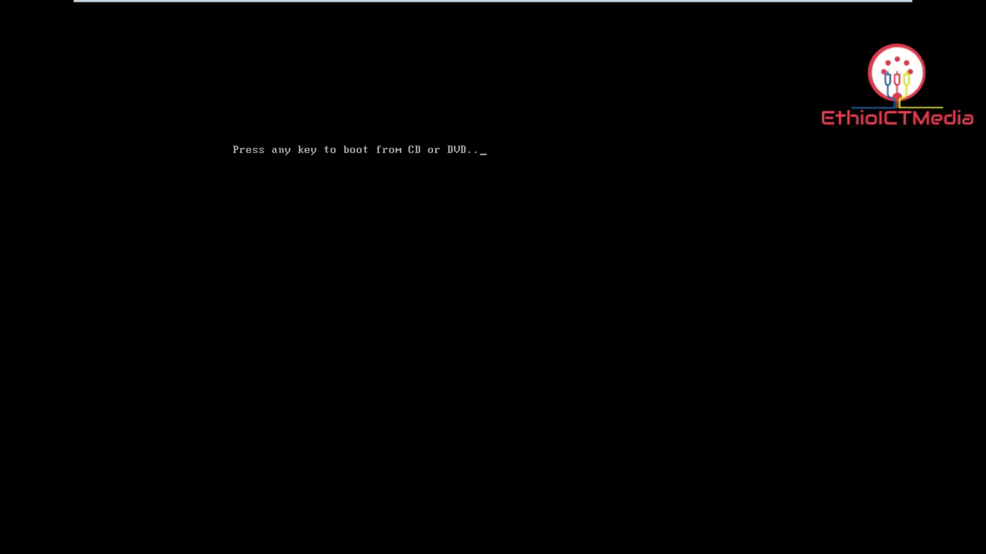
# Boot from the installation DVD into Windows Setup and accept the English language, United States format and US keyboard settings
pyautogui.press('Return')
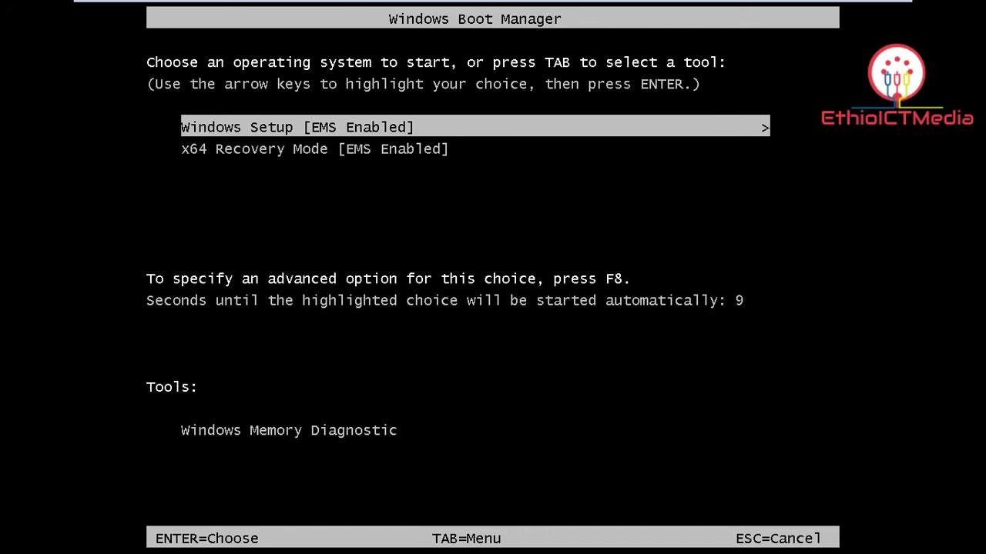
pyautogui.press('Return')
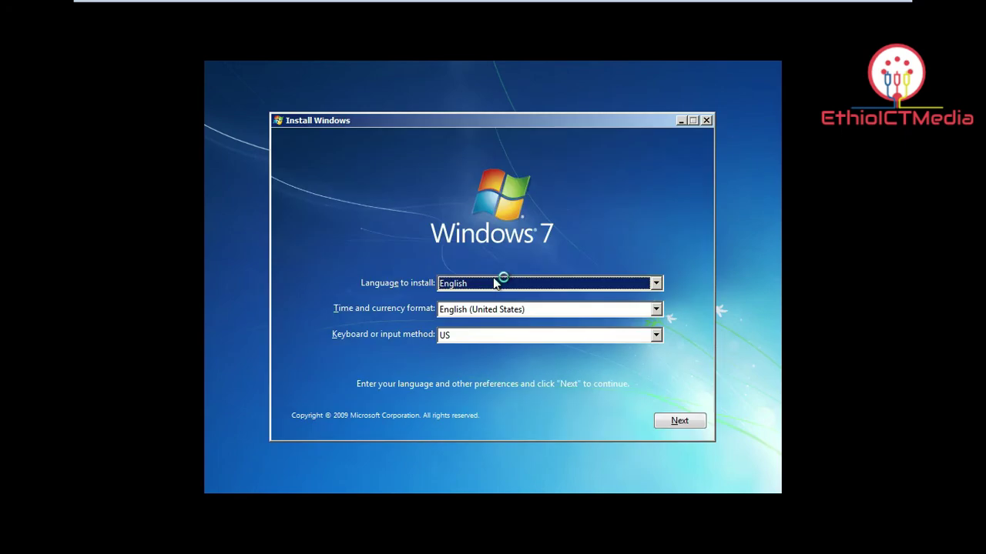
pyautogui.click(679, 422)
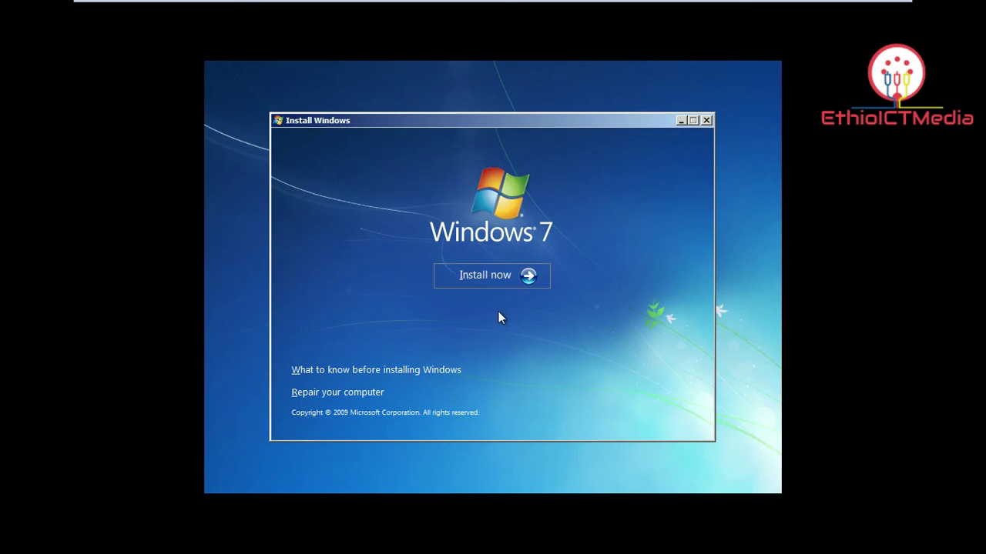
# Choose to repair the computer, select the Windows 7 installation and open the Command Prompt recovery tool
pyautogui.click(329, 394)
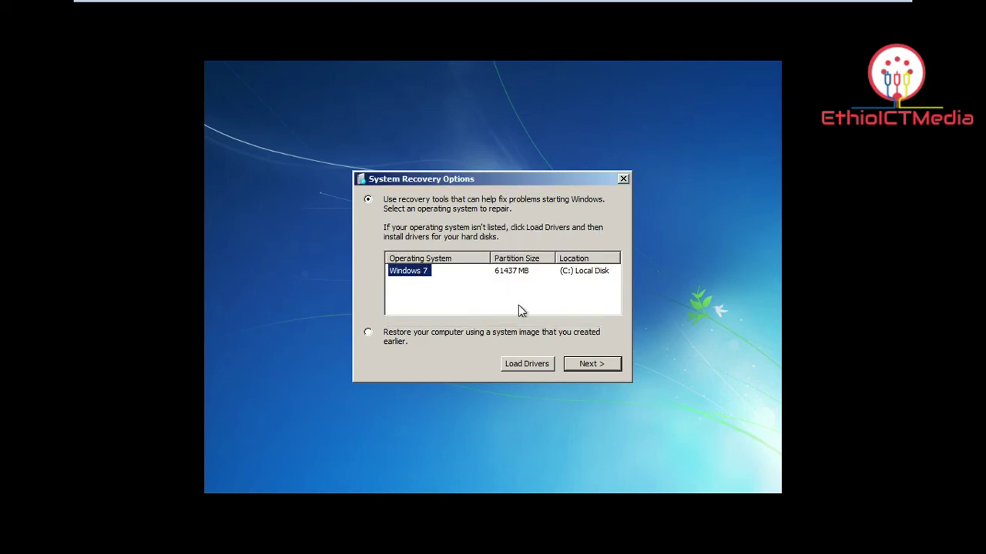
pyautogui.click(585, 362)
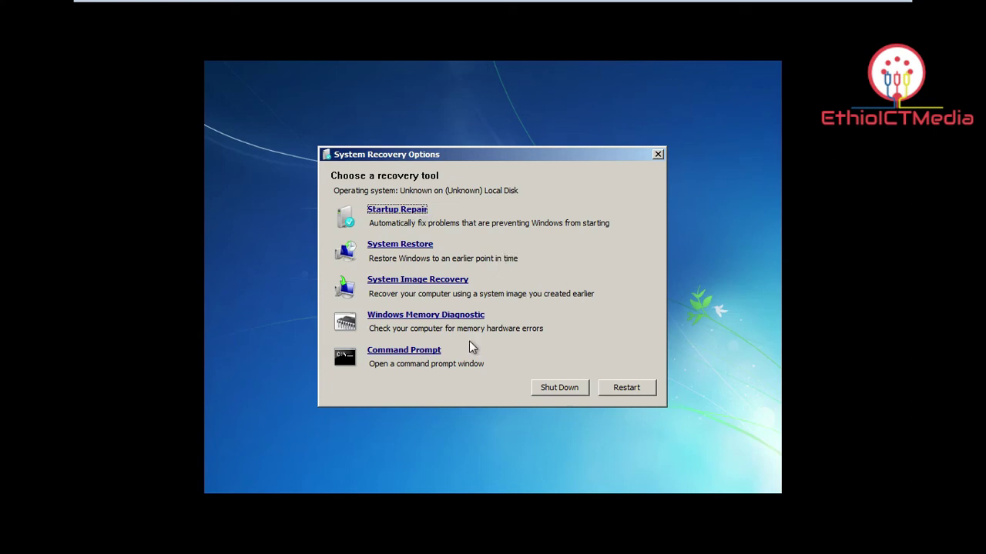
pyautogui.click(412, 352)
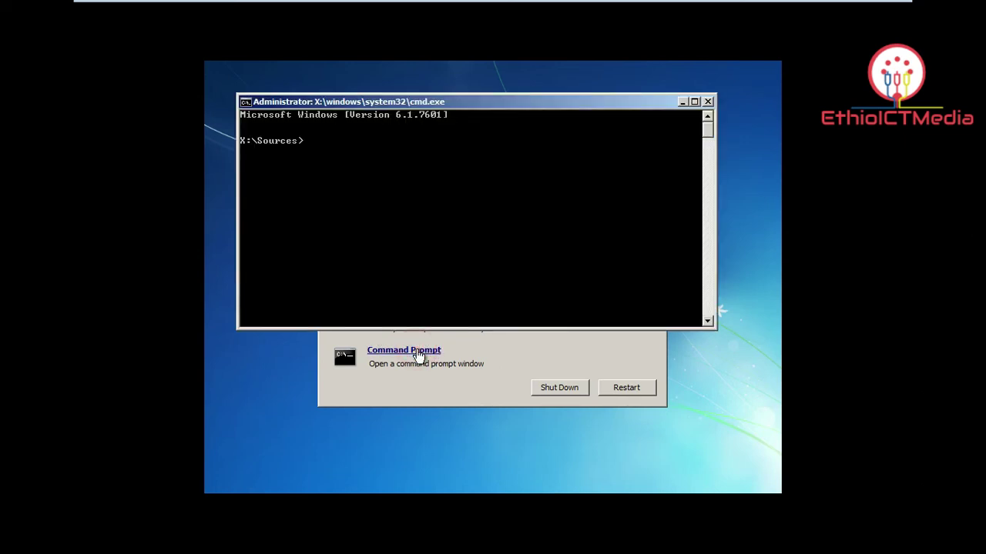
# Start diskpart in the Command Prompt and list the disks with "list disk"
pyautogui.click(368, 169)
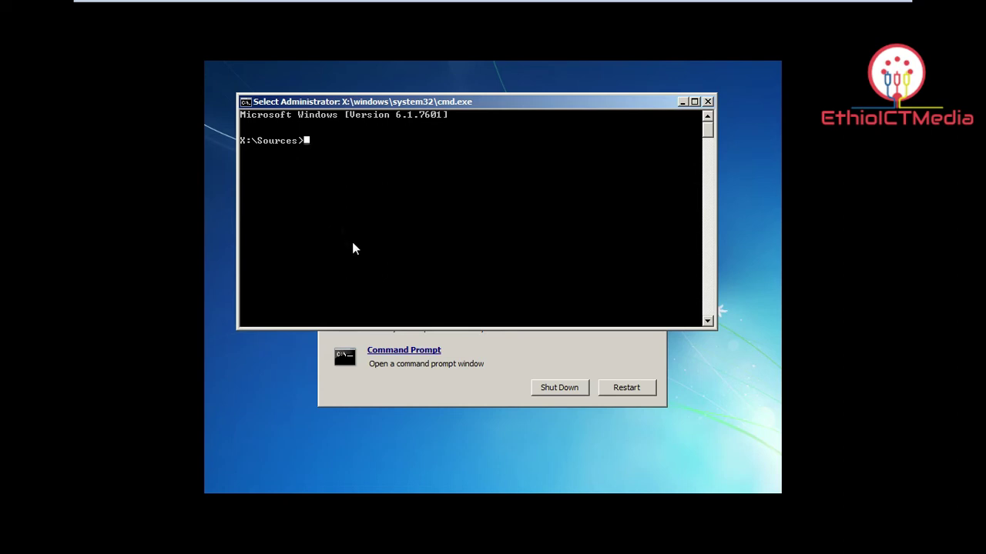
pyautogui.write('d')
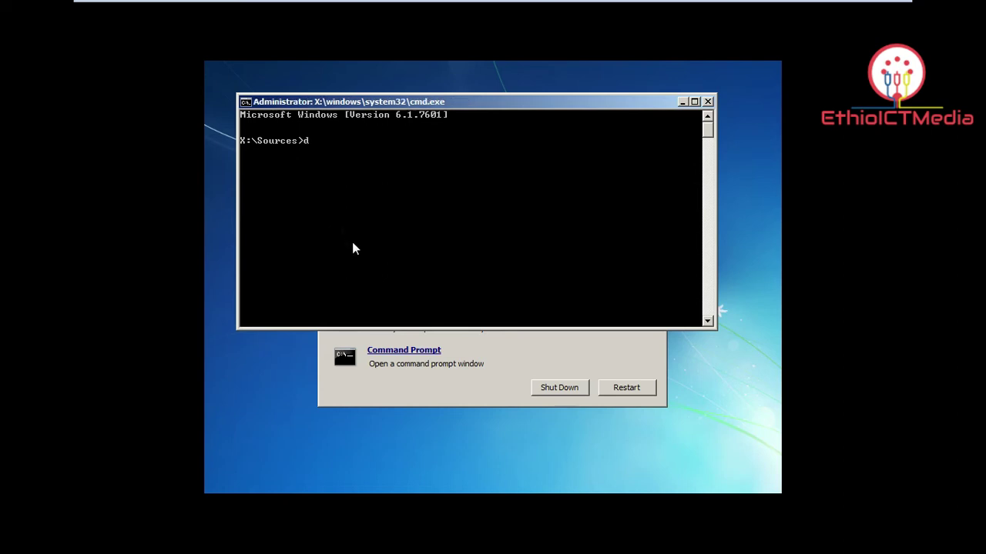
pyautogui.write('iskpart')
pyautogui.press('Return')
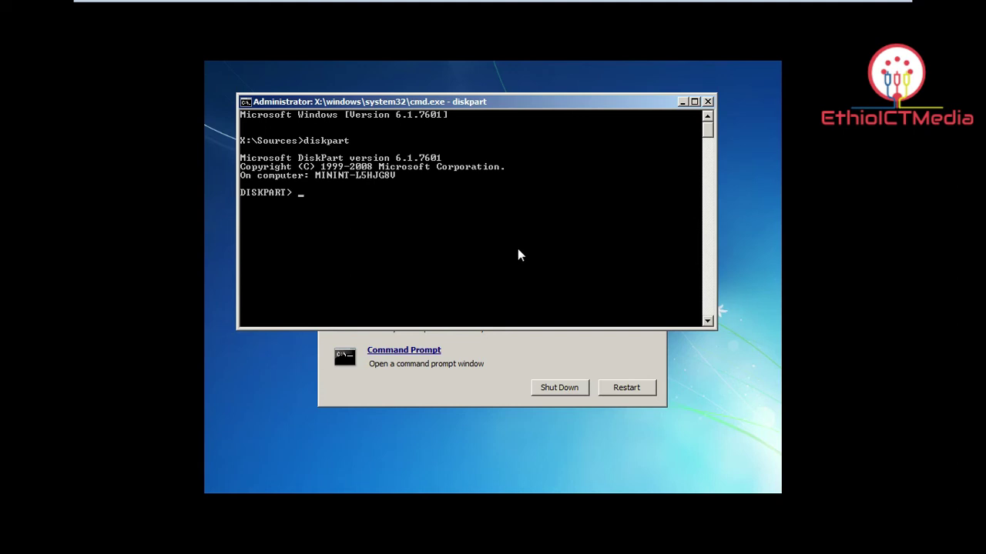
pyautogui.write('list disk')
pyautogui.press('Return')
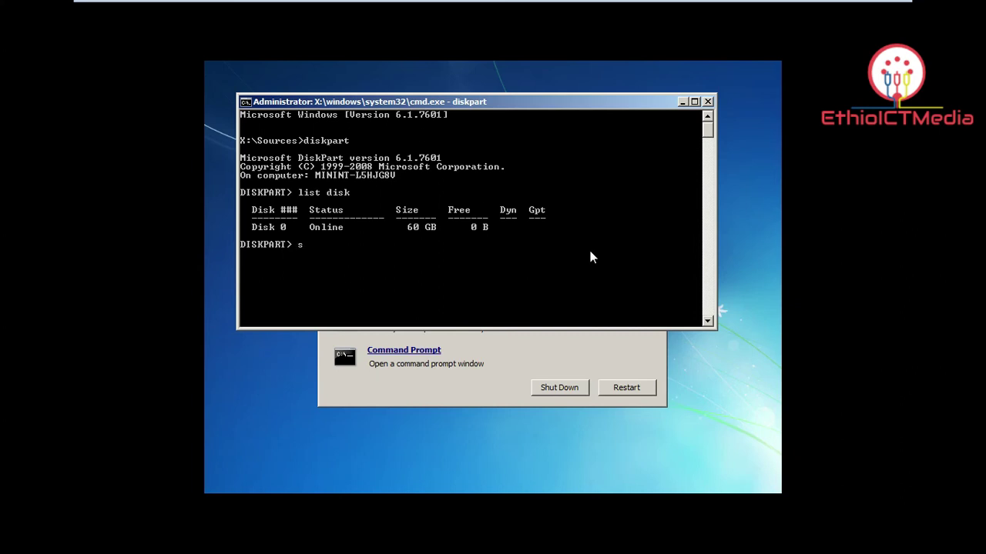
# Select disk 0 in DiskPart and run "list volume", enlarging the console window to fit the output
pyautogui.write('lect disk 0')
pyautogui.press('Return')
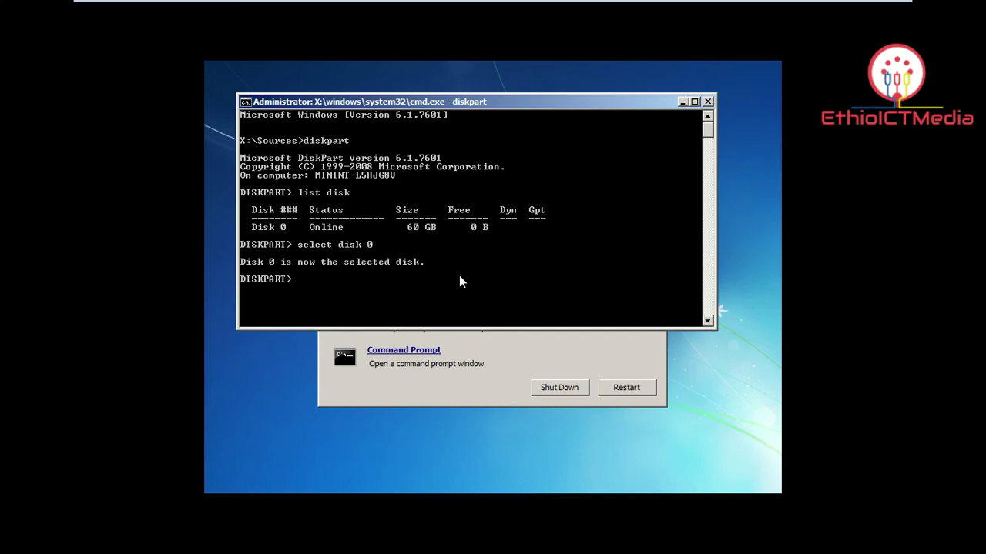
pyautogui.write('list volume')
pyautogui.moveTo(482, 330); pyautogui.dragTo(474, 412)
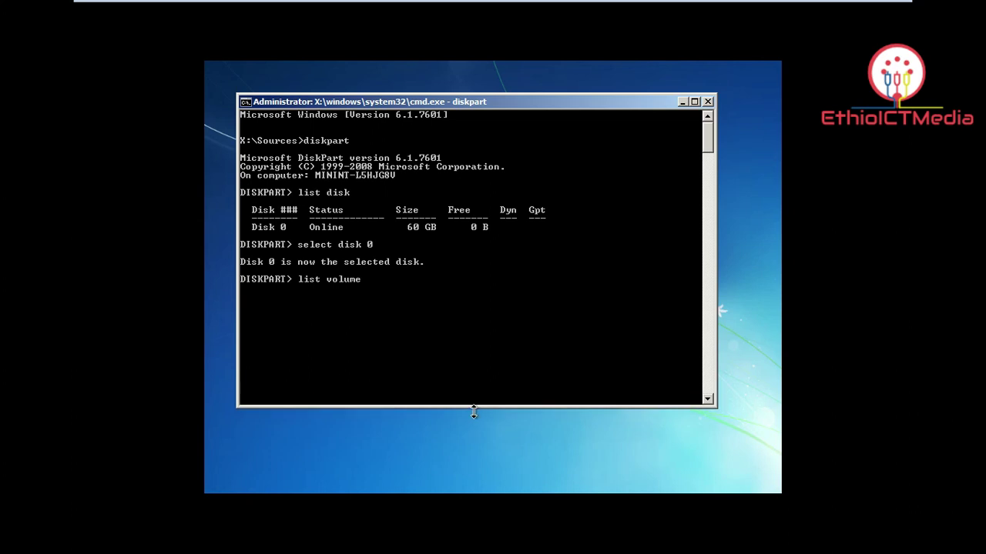
pyautogui.press('Return')
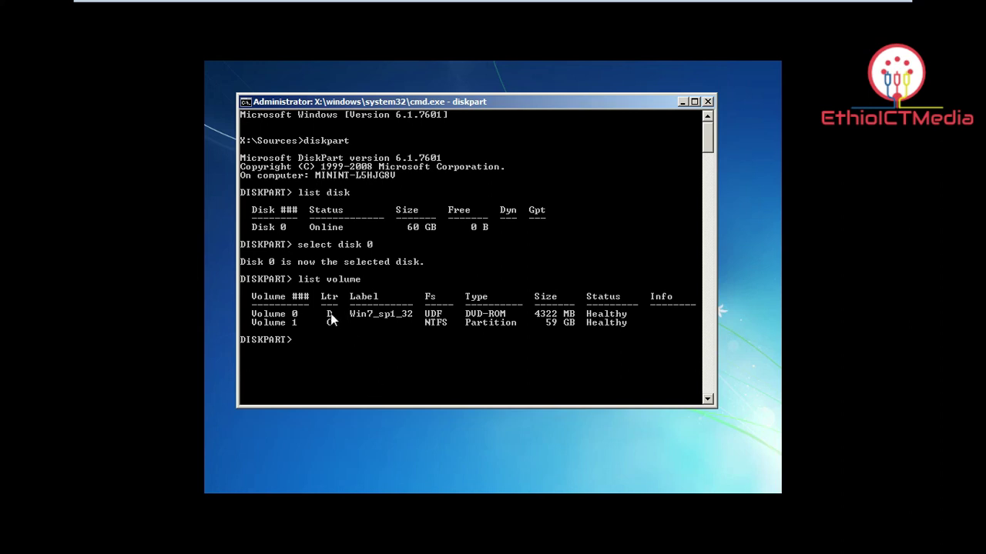
# Exit DiskPart and switch the prompt to drive C:, moving the console window up and making it taller
pyautogui.write('exit')
pyautogui.press('Return')
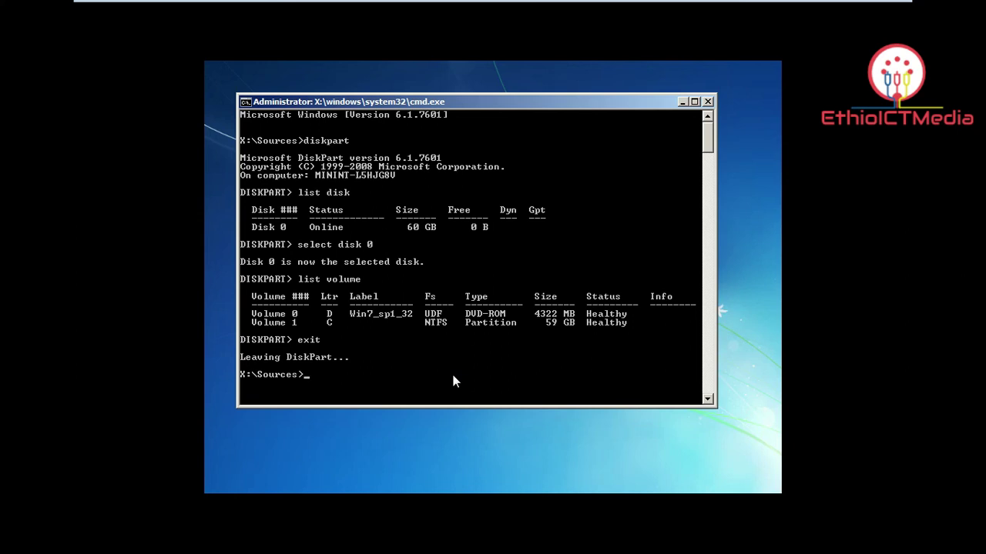
pyautogui.write(':')
pyautogui.press('Return')
pyautogui.moveTo(494, 101); pyautogui.dragTo(489, 77)
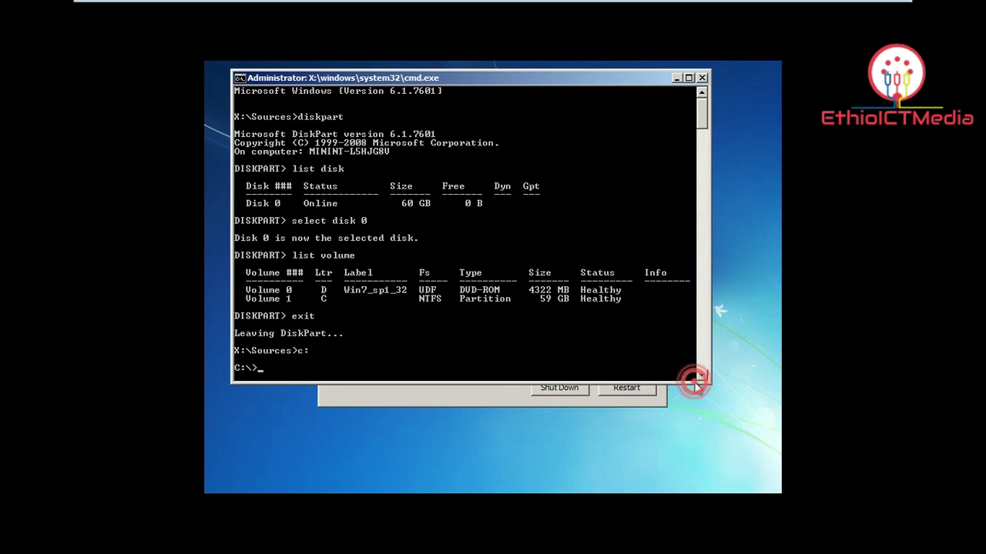
pyautogui.moveTo(689, 383); pyautogui.dragTo(685, 475)
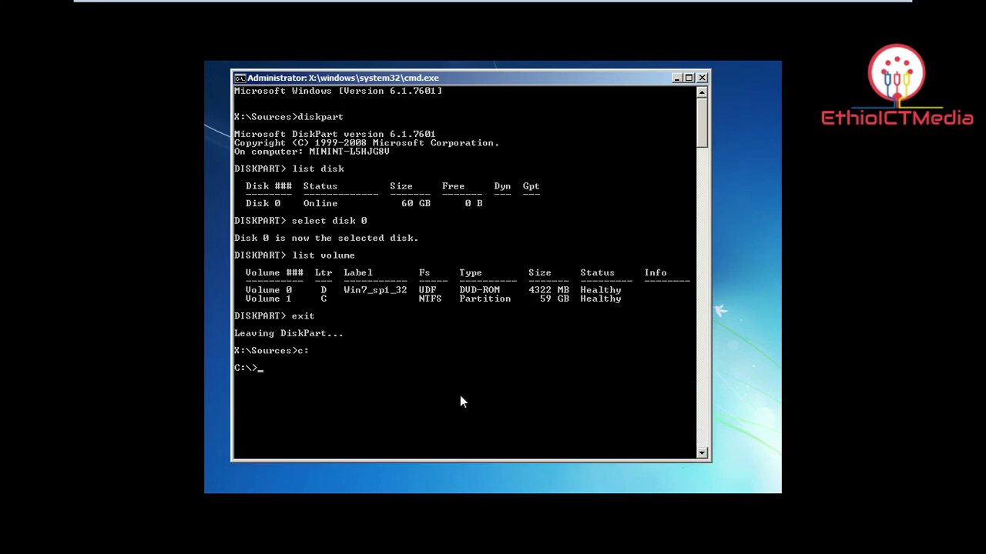
# Copy the boot manager file from the DVD to drive C with "copy d:\bootmgr"
pyautogui.write('copy')
pyautogui.write('d:')
pyautogui.write('\\bootmgr')
pyautogui.press('Return')
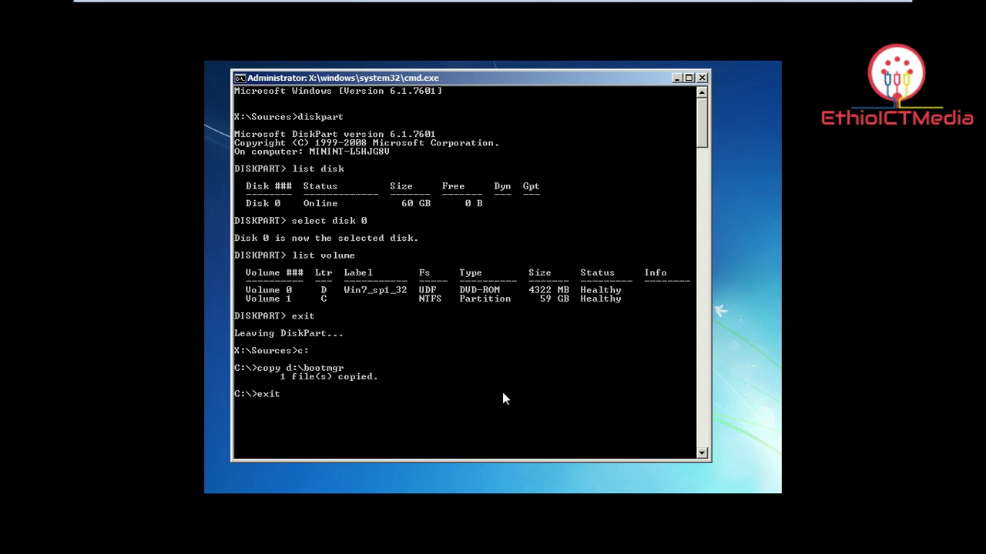
# Exit the Command Prompt and restart the computer from the recovery options into Windows
pyautogui.press('Return')
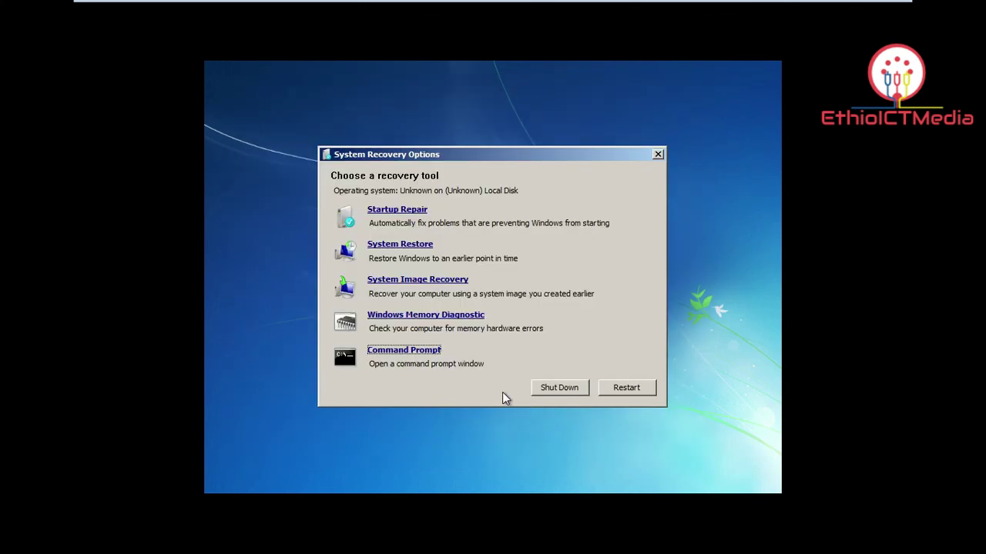
pyautogui.click(624, 389)
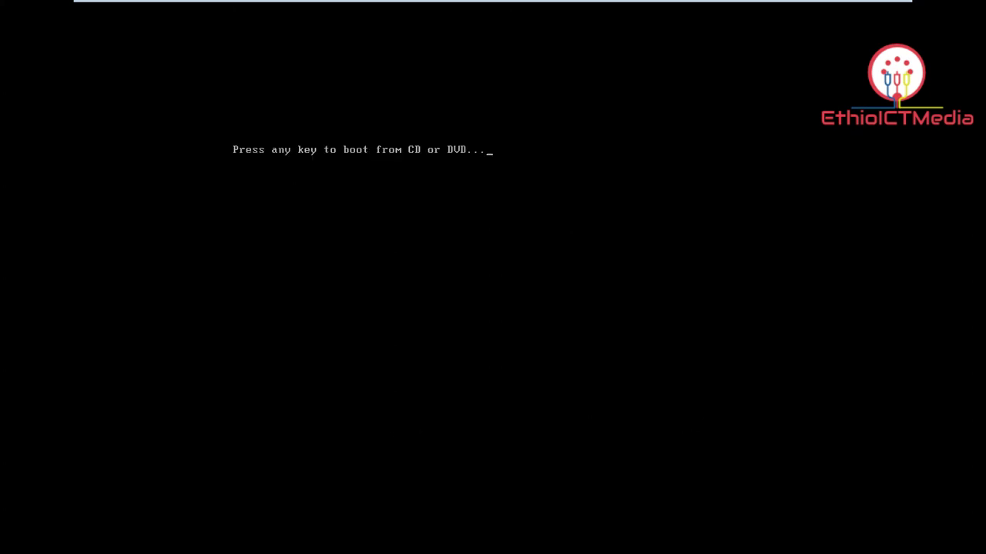
pyautogui.press('Return')
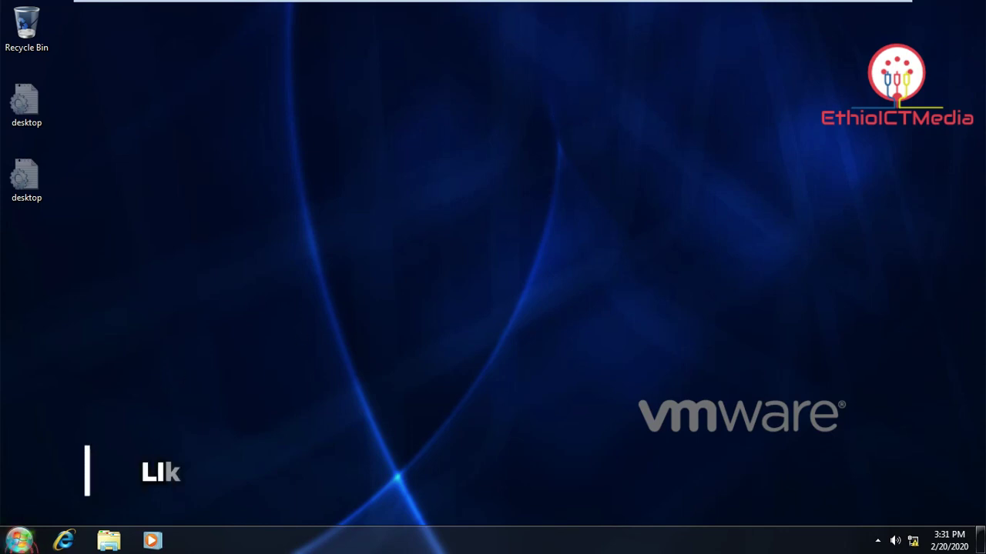
# Open Local Disk (C:) from Computer and check for the bootmgr file
pyautogui.click(19, 541)
pyautogui.click(242, 357)
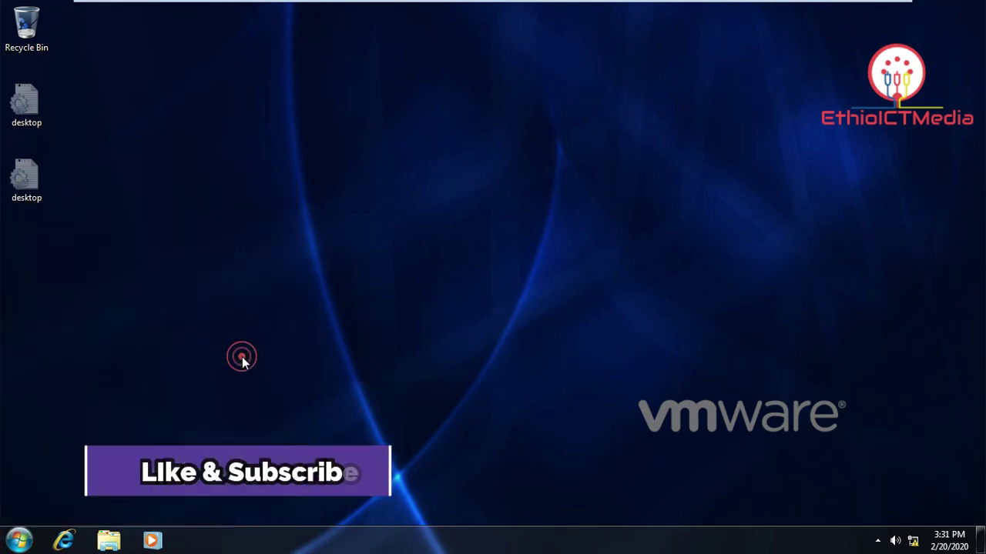
pyautogui.click(421, 175)
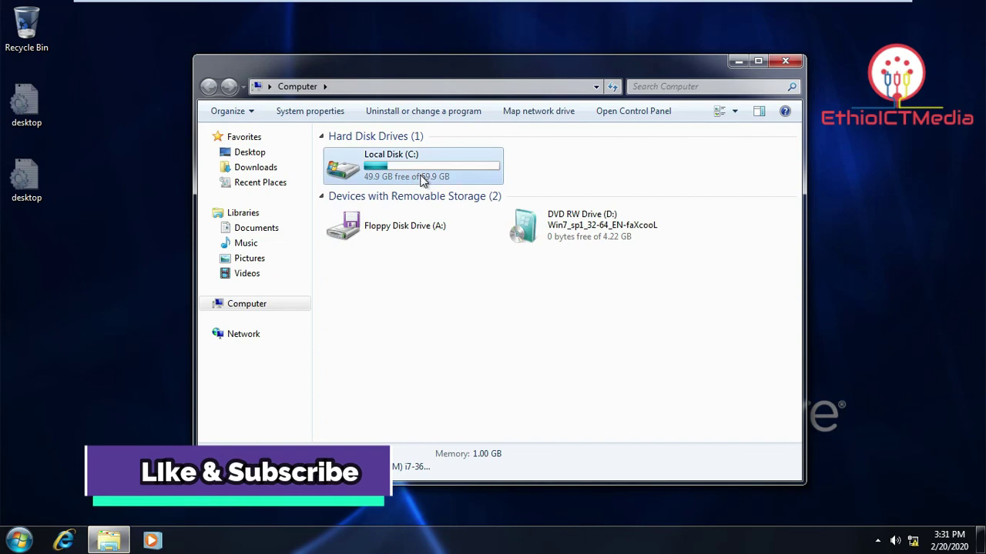
pyautogui.doubleClick(421, 176)
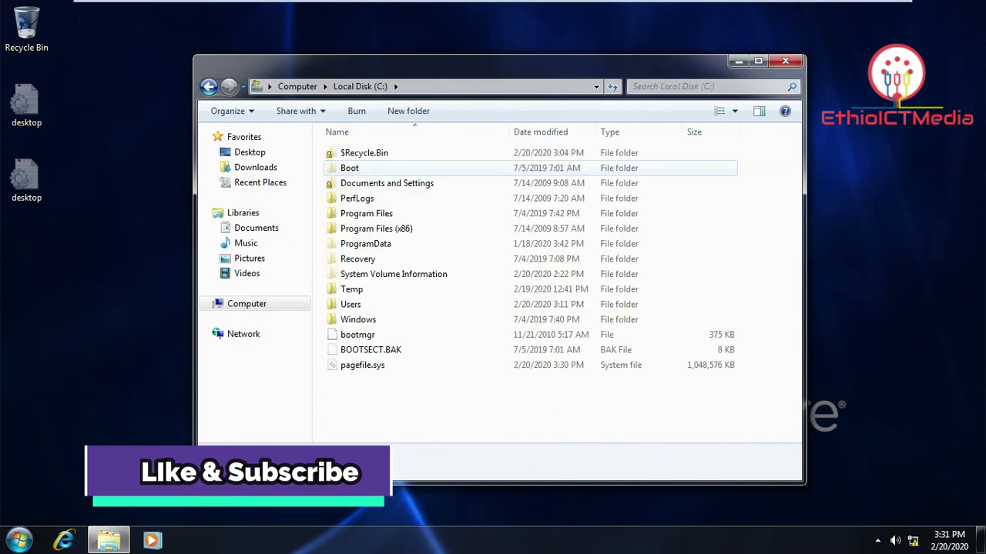
pyautogui.click(378, 341)
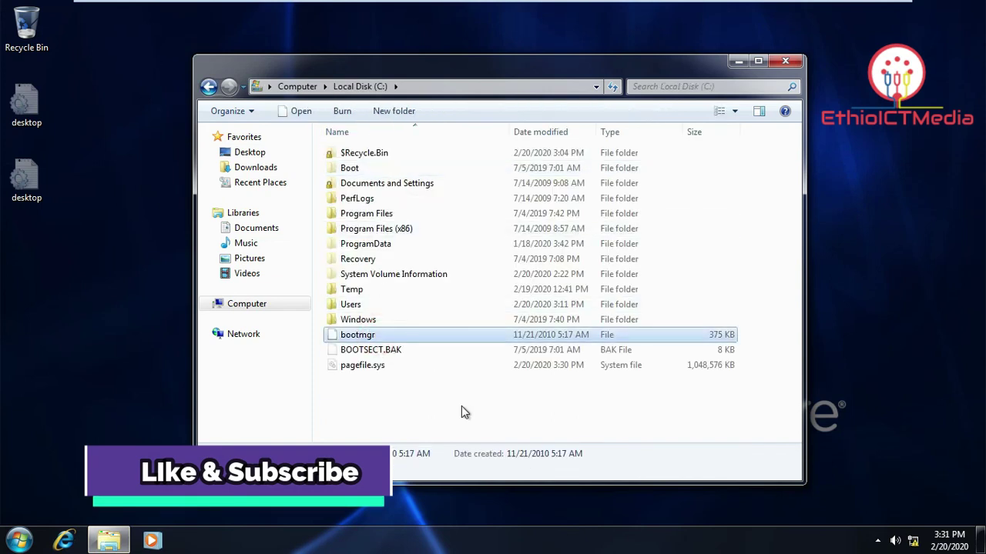